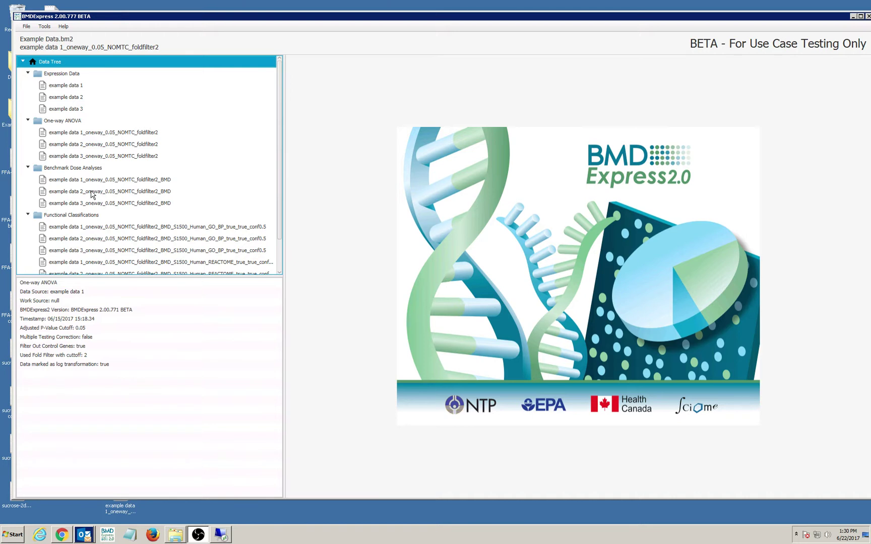
Review the available annotation updates with a widened Name column, mark GPL1355, and close the list without updating.
{"action": "left_click", "coordinate": [26, 27]}
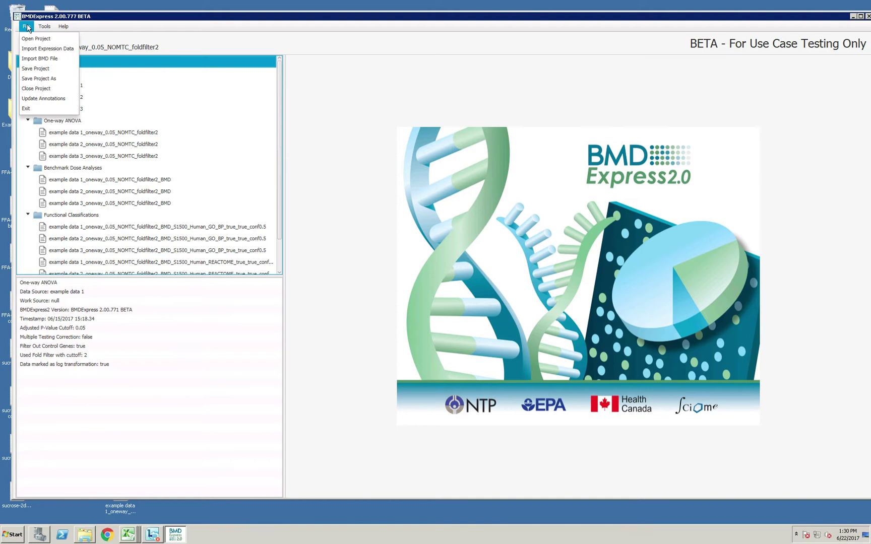
{"action": "left_click", "coordinate": [44, 99]}
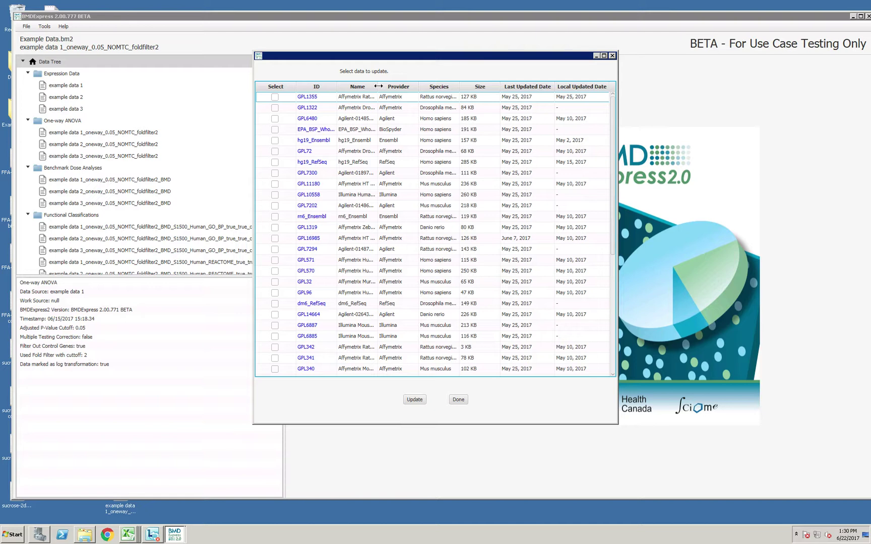
{"action": "left_click_drag", "start_coordinate": [378, 86], "coordinate": [437, 89]}
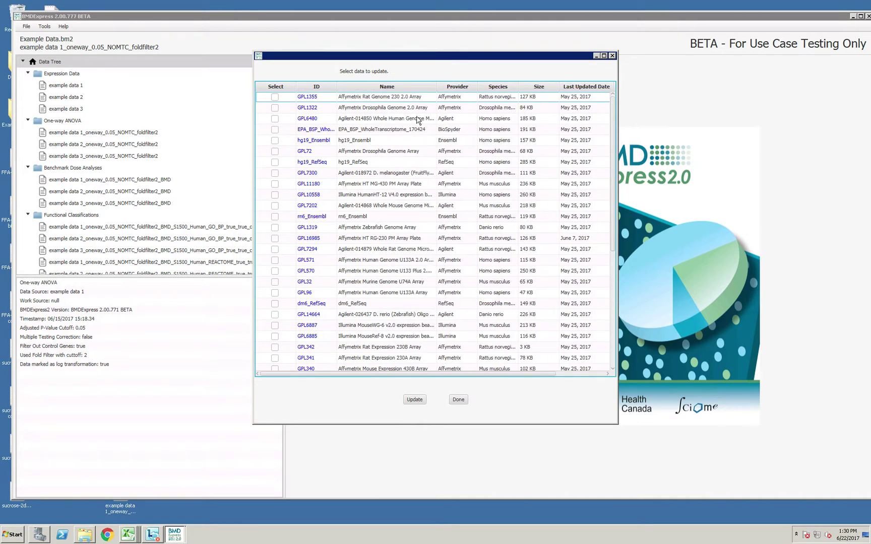
{"action": "left_click", "coordinate": [275, 97]}
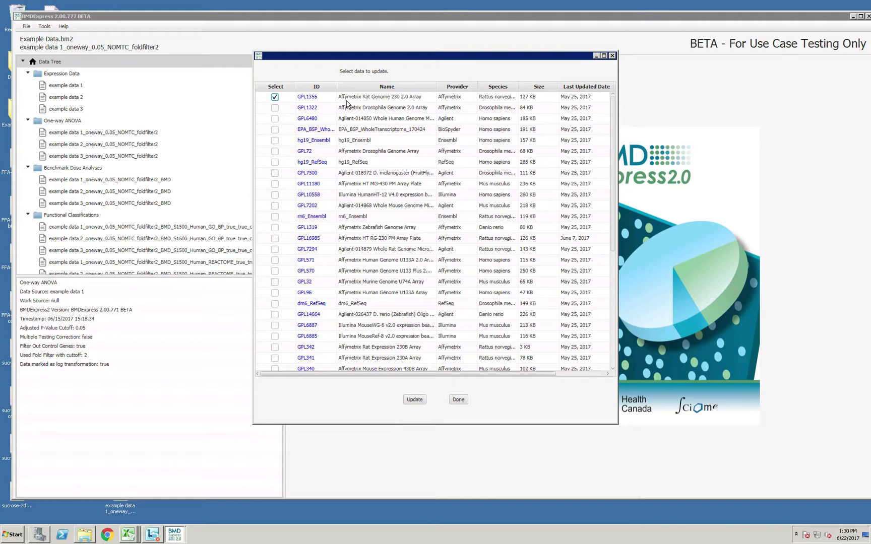
{"action": "left_click", "coordinate": [459, 400]}
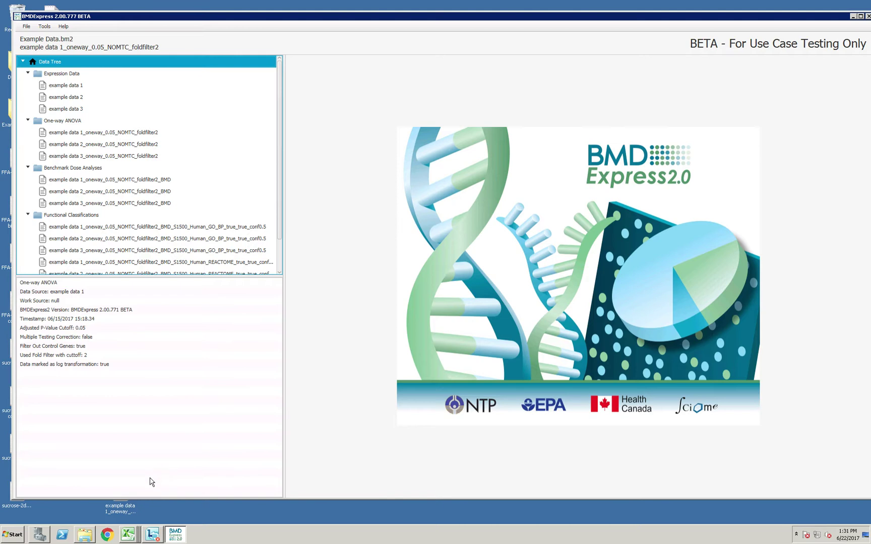
Switch to the example data 1 workbook in Excel, maximize it, and examine the probe ID column, SampleID row and Dose row.
{"action": "mouse_move", "coordinate": [128, 538]}
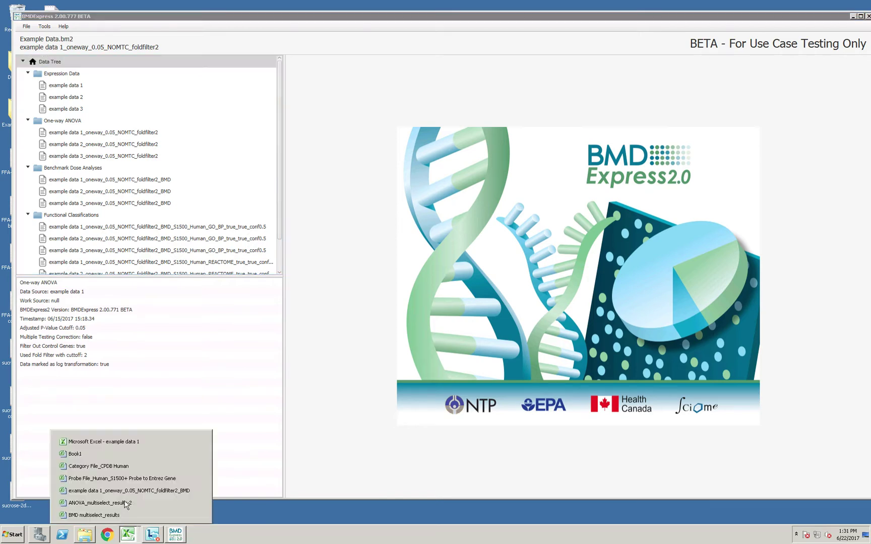
{"action": "left_click", "coordinate": [122, 445]}
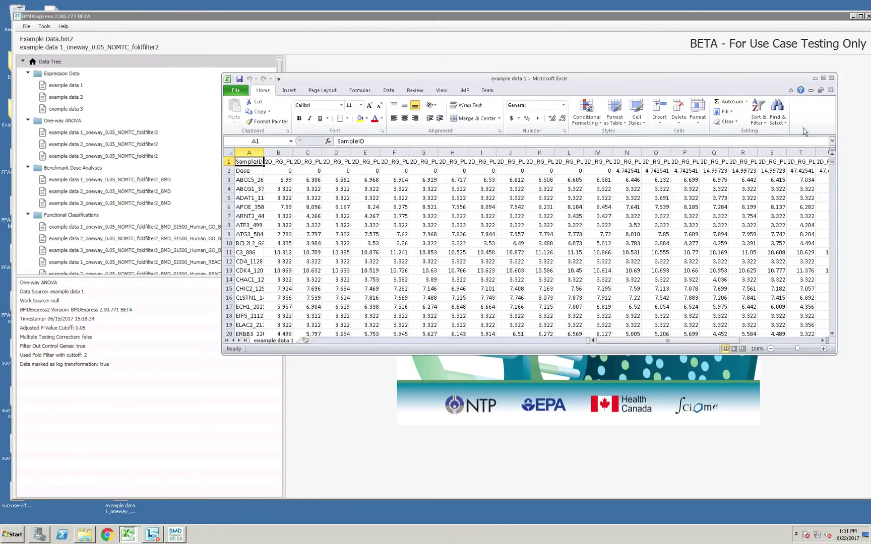
{"action": "left_click", "coordinate": [823, 78]}
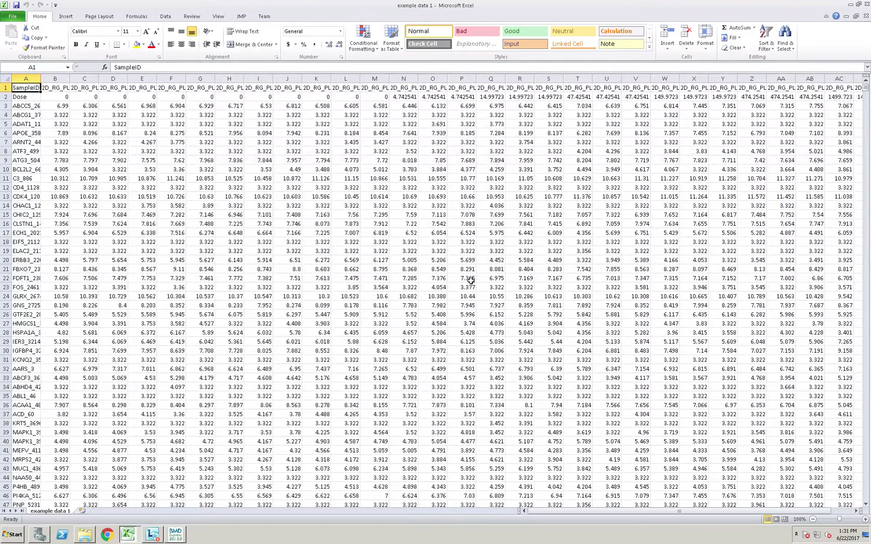
{"action": "left_click", "coordinate": [36, 106]}
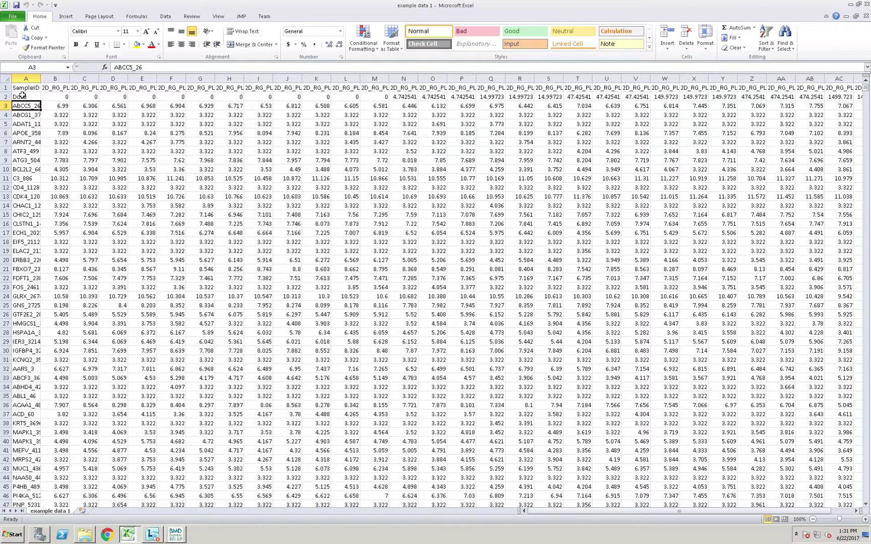
{"action": "left_click", "coordinate": [5, 88]}
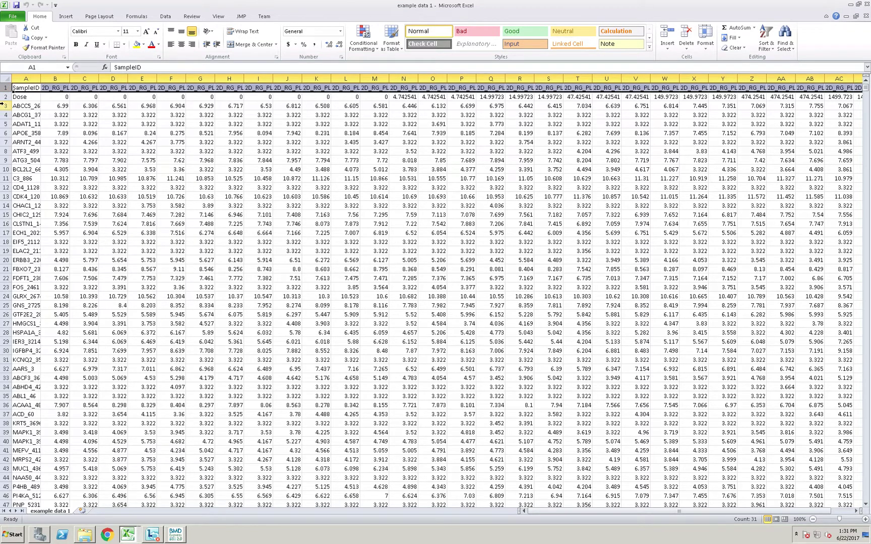
{"action": "left_click", "coordinate": [6, 97]}
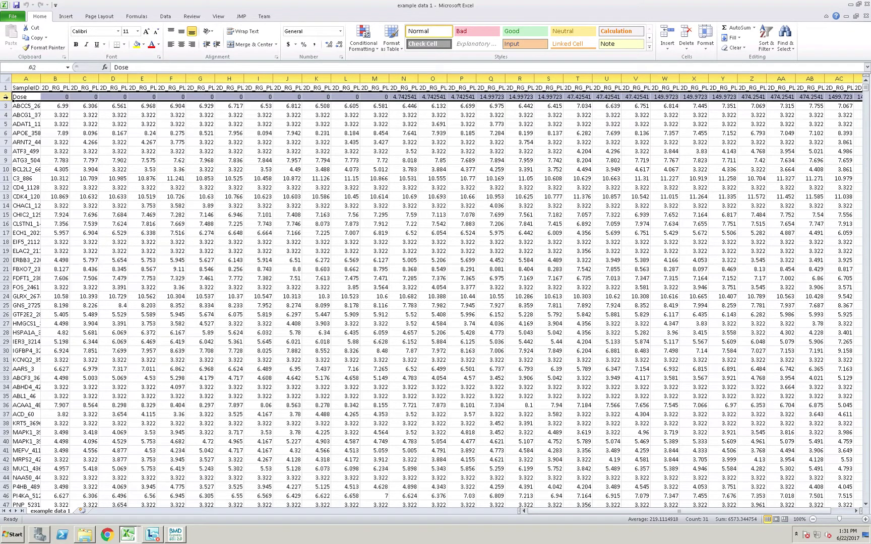
Examine individual dose entries and the block of expression values below them, and minimize the workbook.
{"action": "left_click", "coordinate": [55, 96]}
{"action": "left_click", "coordinate": [403, 99]}
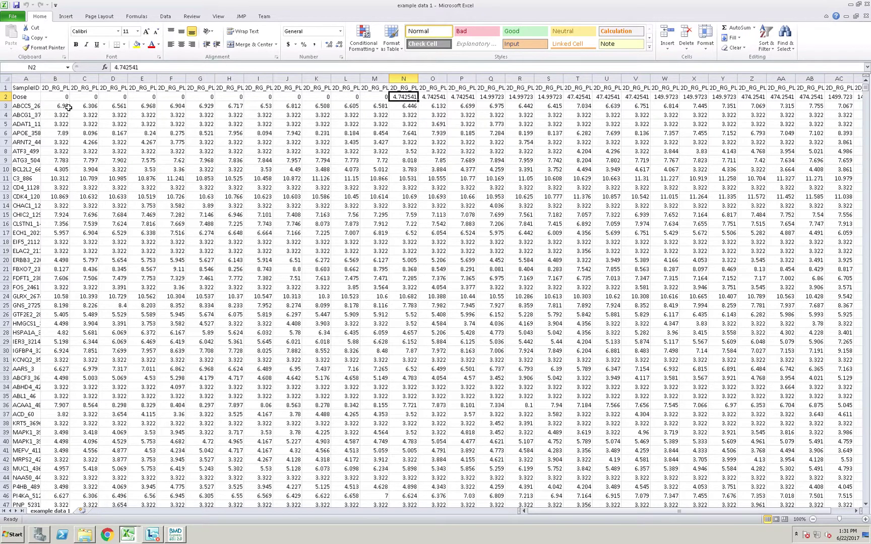
{"action": "left_click_drag", "start_coordinate": [68, 107], "coordinate": [434, 350]}
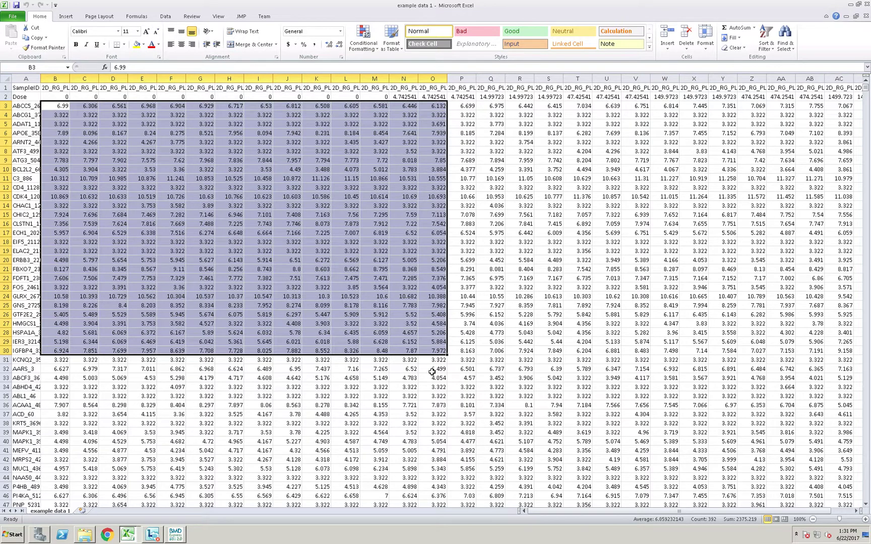
{"action": "left_click", "coordinate": [432, 370]}
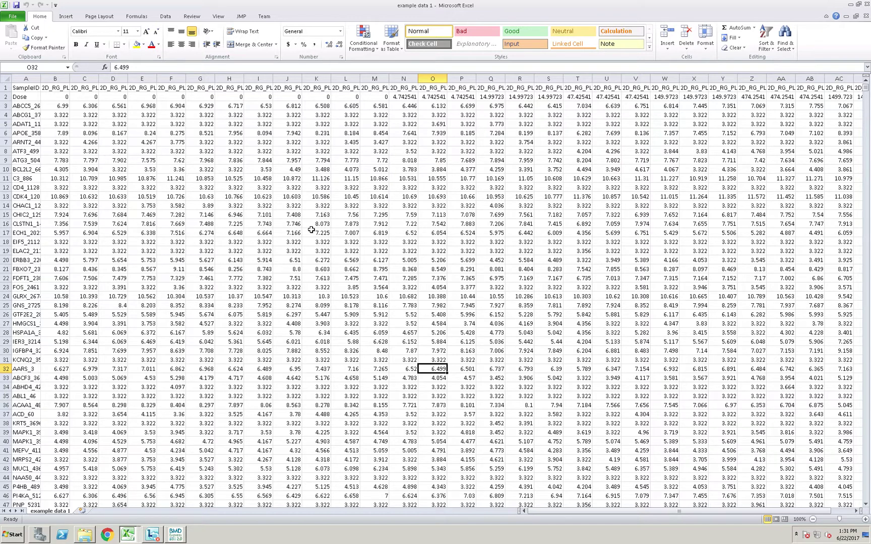
{"action": "left_click", "coordinate": [850, 5]}
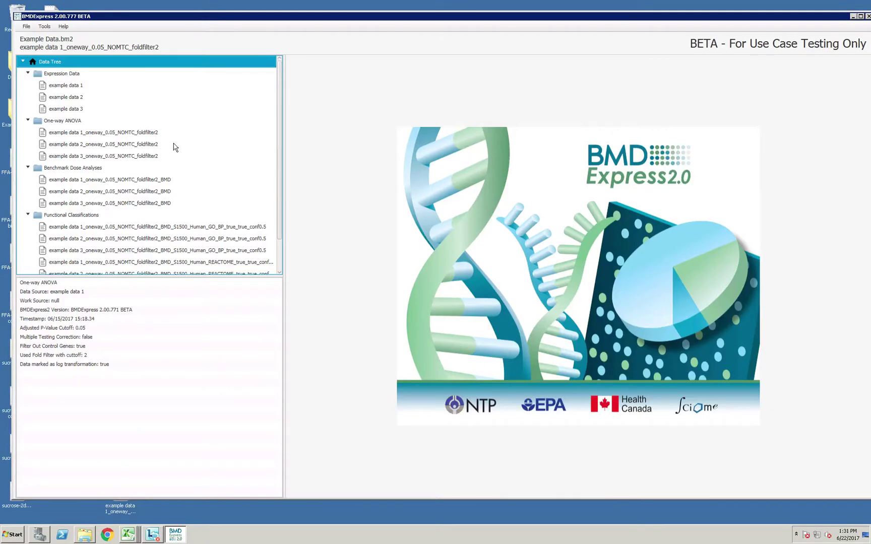
Import the example data 1 text file as expression data in BMDExpress, dismissing the platform chooser after viewing its options.
{"action": "left_click", "coordinate": [45, 27]}
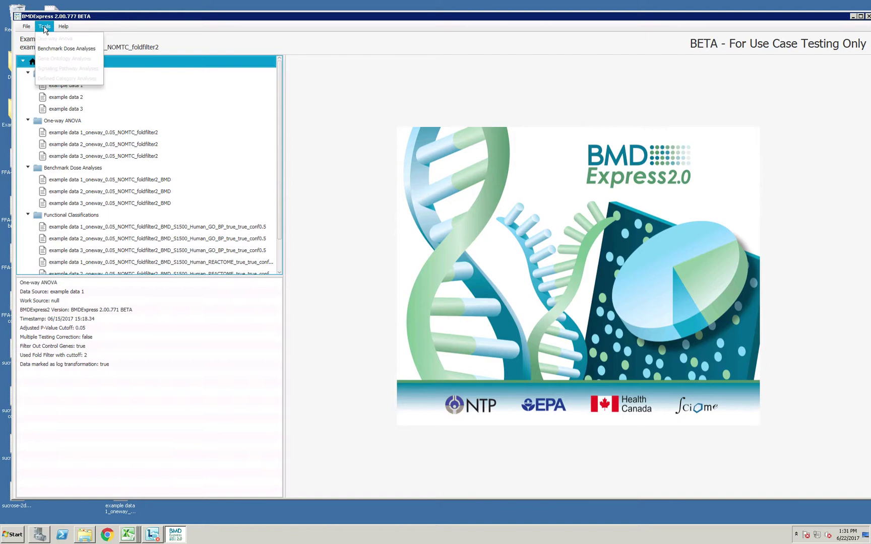
{"action": "left_click", "coordinate": [27, 26]}
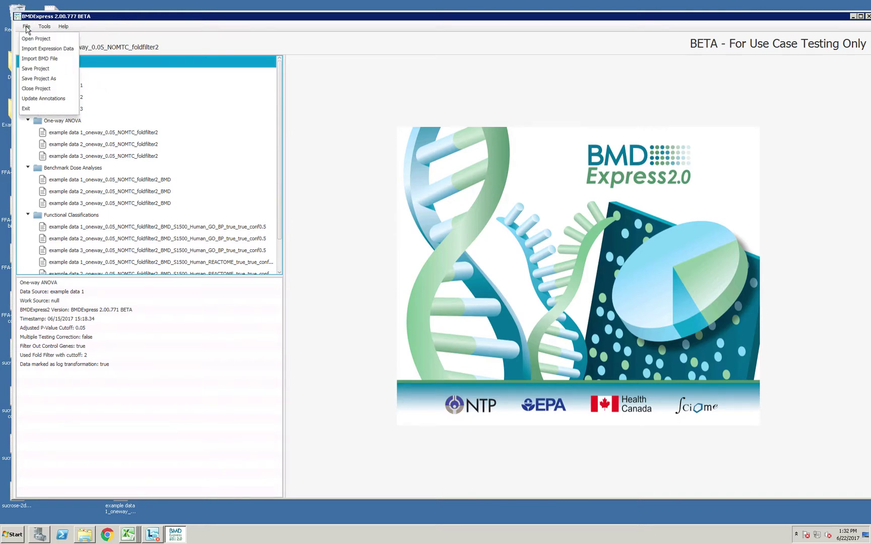
{"action": "left_click", "coordinate": [39, 49]}
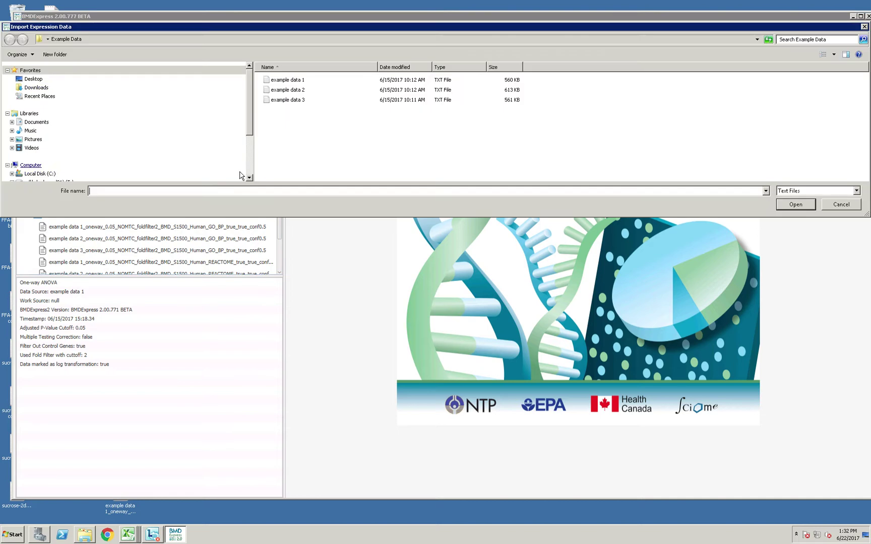
{"action": "left_click", "coordinate": [292, 83]}
{"action": "left_click", "coordinate": [293, 101], "text": "shift"}
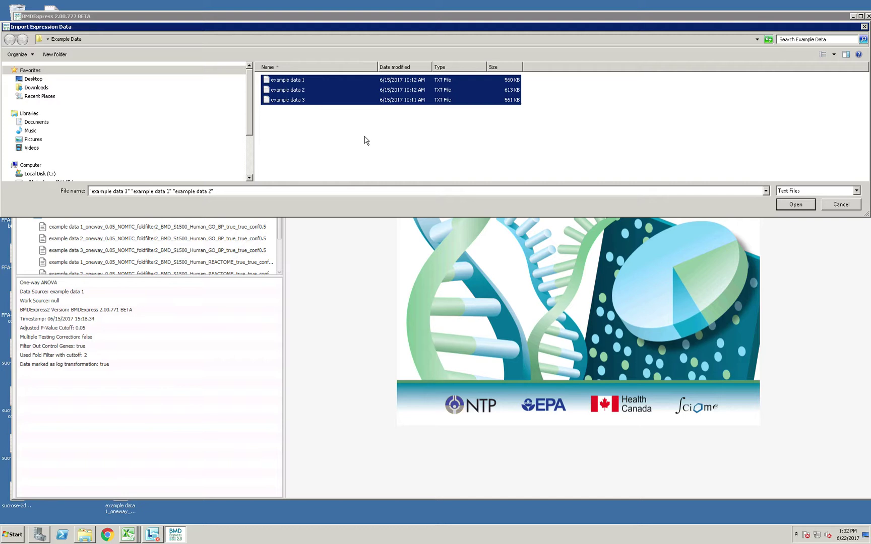
{"action": "left_click", "coordinate": [395, 79]}
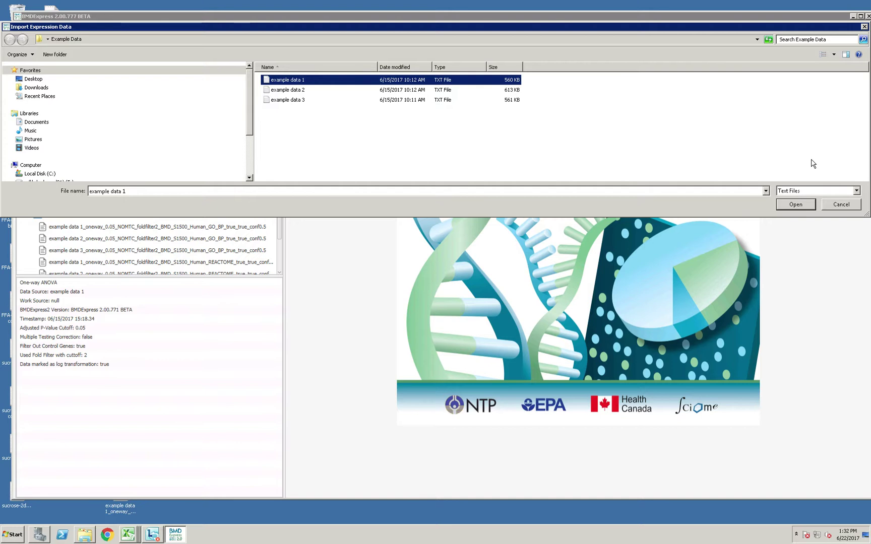
{"action": "left_click", "coordinate": [795, 205]}
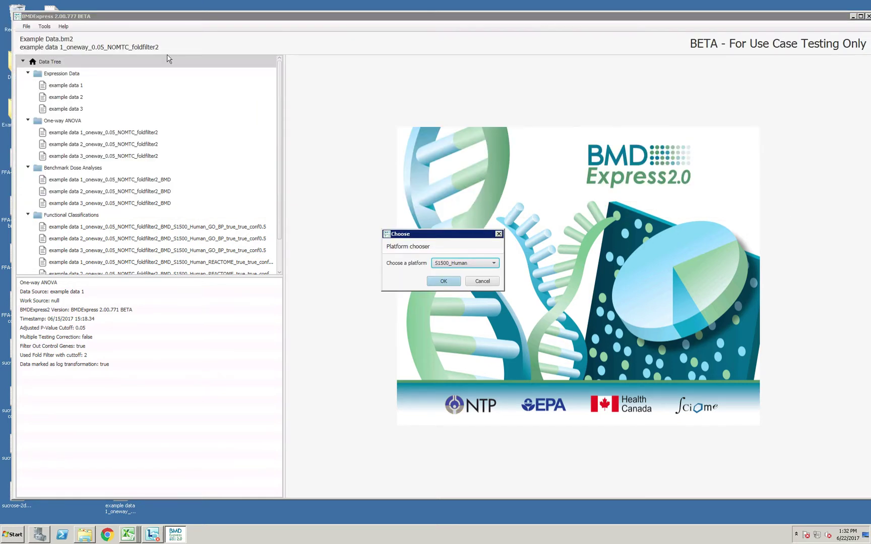
{"action": "left_click", "coordinate": [478, 263]}
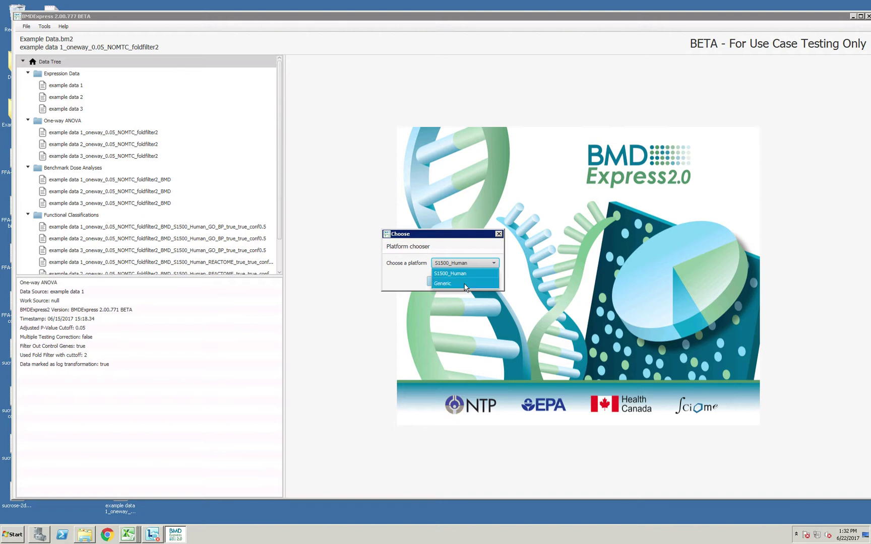
{"action": "left_click", "coordinate": [405, 279]}
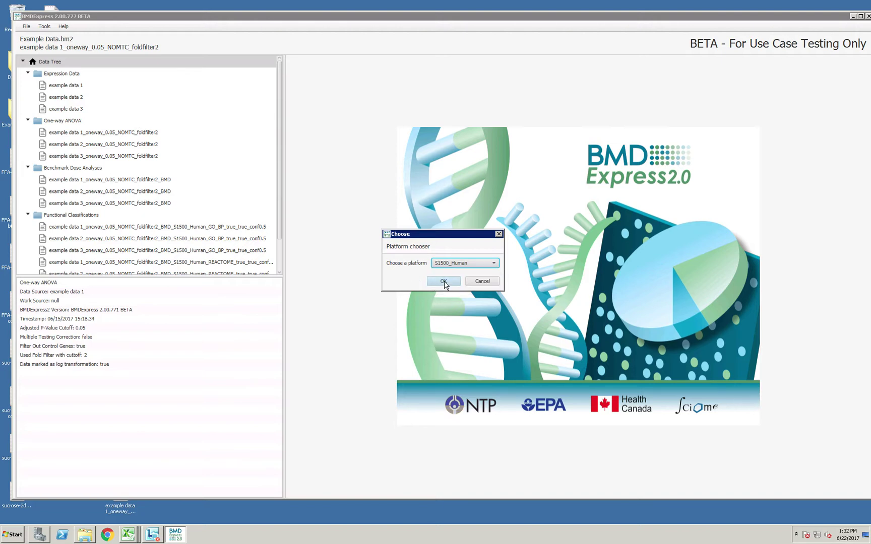
{"action": "left_click", "coordinate": [498, 234]}
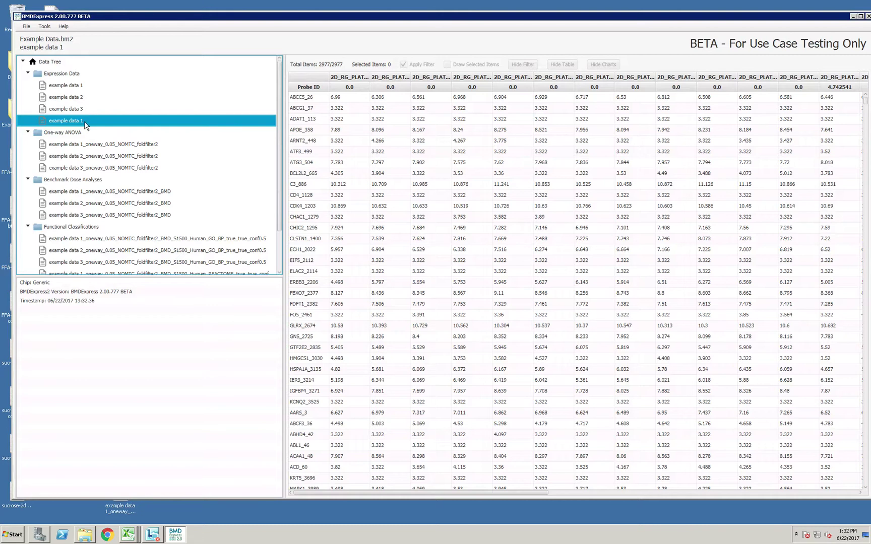
Remove the second, newly imported example data 1 entry from Expression Data.
{"action": "right_click", "coordinate": [84, 123]}
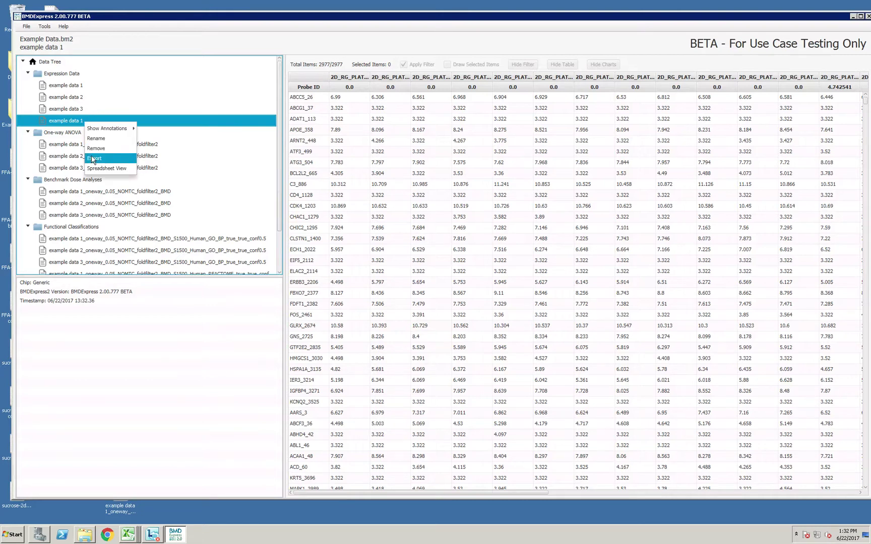
{"action": "left_click", "coordinate": [96, 149]}
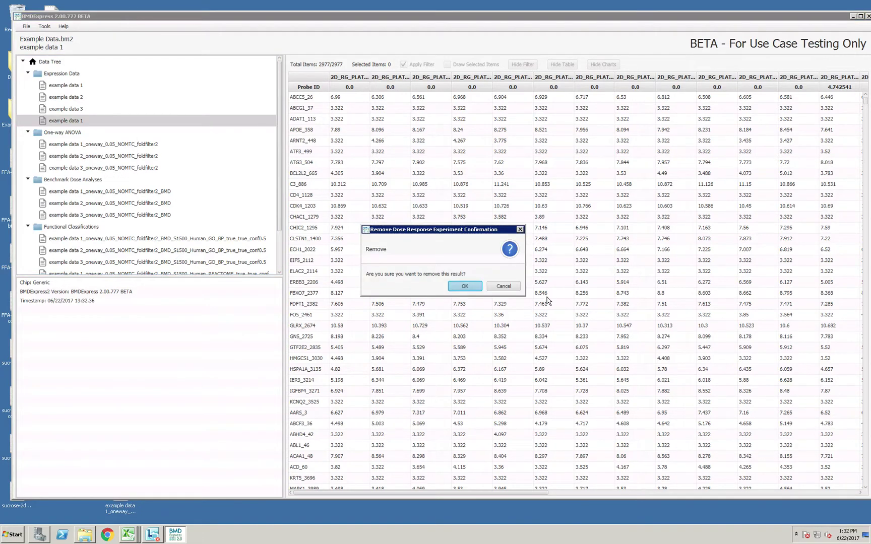
{"action": "left_click", "coordinate": [465, 286]}
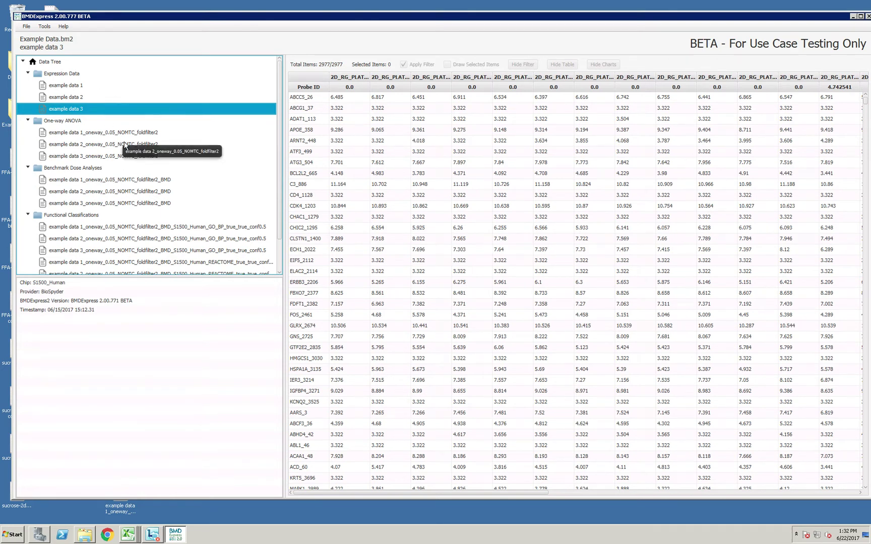
Review the One-way ANOVA setup for example data 1, 2 and 3, toggling log transformation off and on, and close it without running.
{"action": "left_click", "coordinate": [65, 86], "text": "shift"}
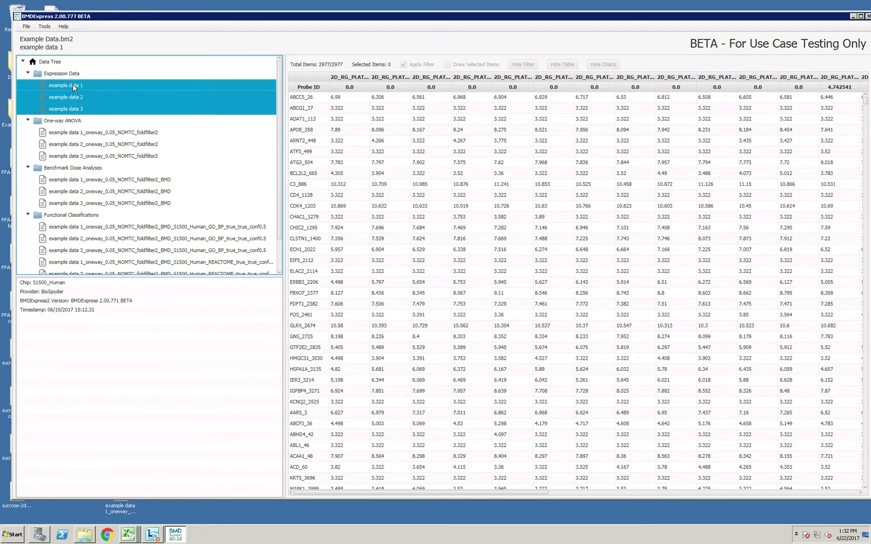
{"action": "left_click", "coordinate": [47, 28]}
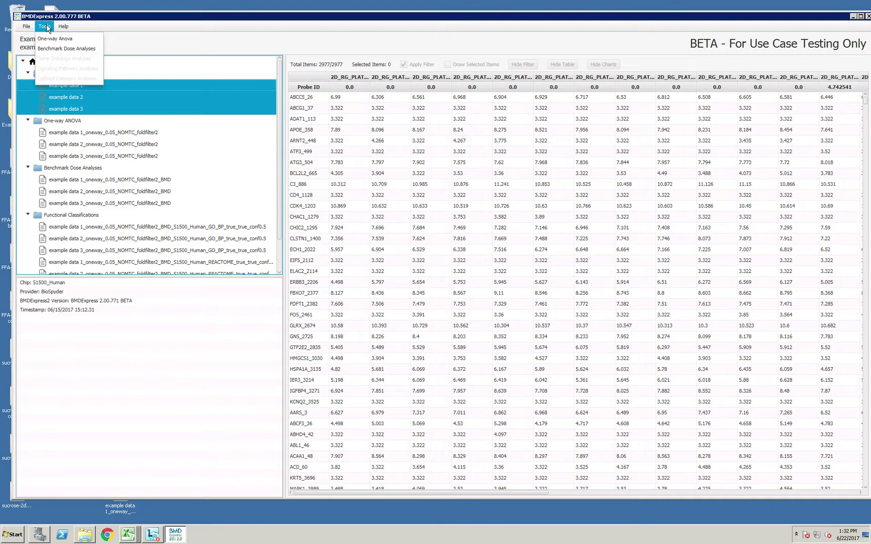
{"action": "left_click", "coordinate": [53, 40]}
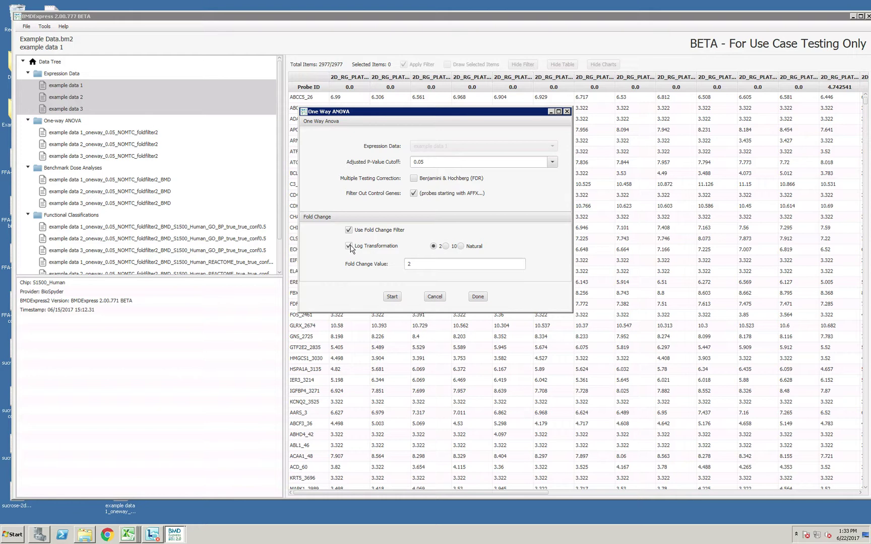
{"action": "left_click", "coordinate": [349, 246]}
{"action": "left_click", "coordinate": [350, 246]}
{"action": "left_click", "coordinate": [566, 112]}
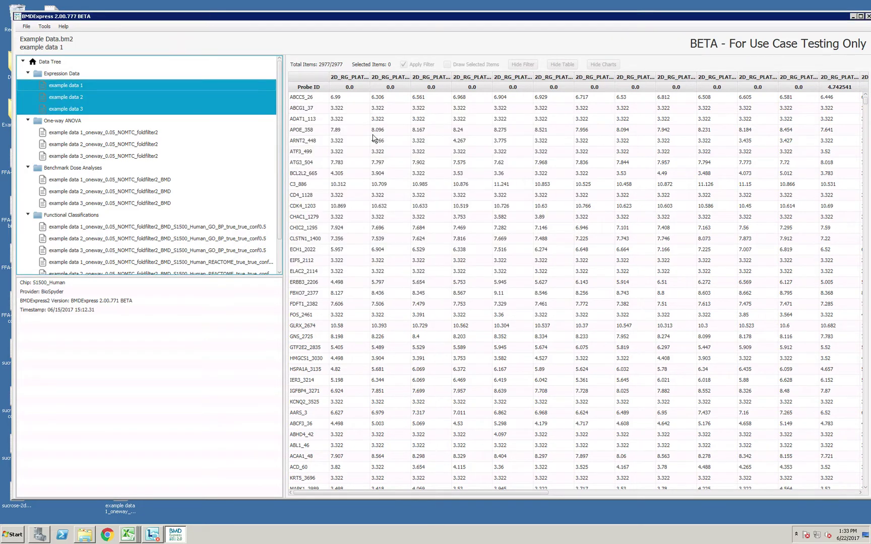
Open the one-way ANOVA results for example data 1, examine the table's columns from Probe ID to dose-level fold changes, and view the available graph views.
{"action": "left_click", "coordinate": [156, 133]}
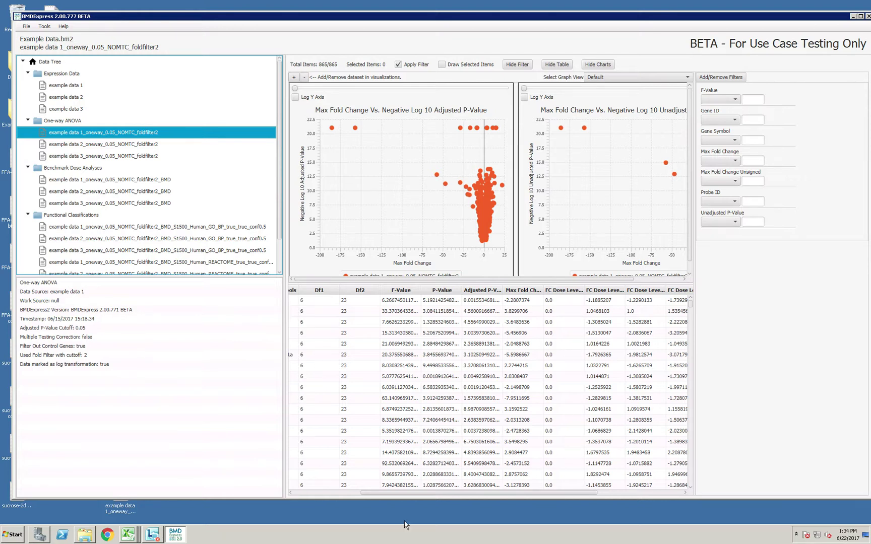
{"action": "left_click_drag", "start_coordinate": [491, 493], "coordinate": [424, 494]}
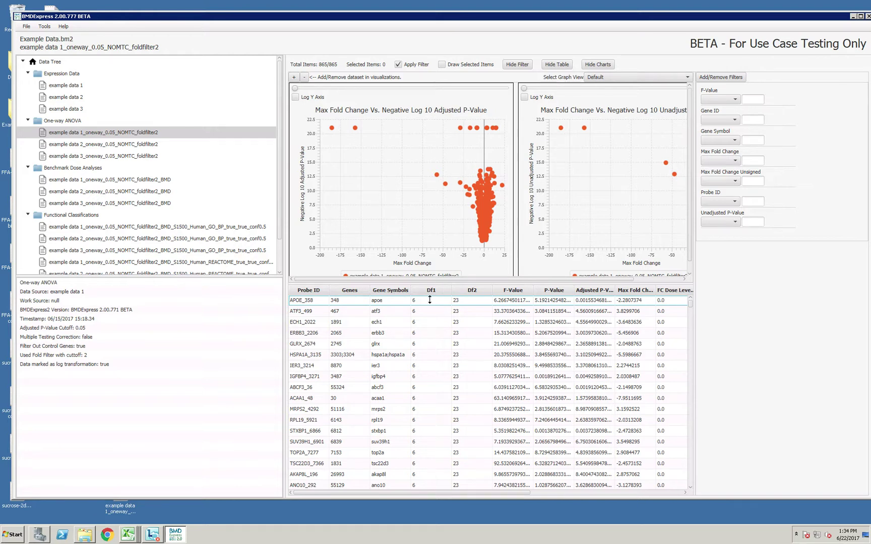
{"action": "left_click_drag", "start_coordinate": [471, 493], "coordinate": [640, 495]}
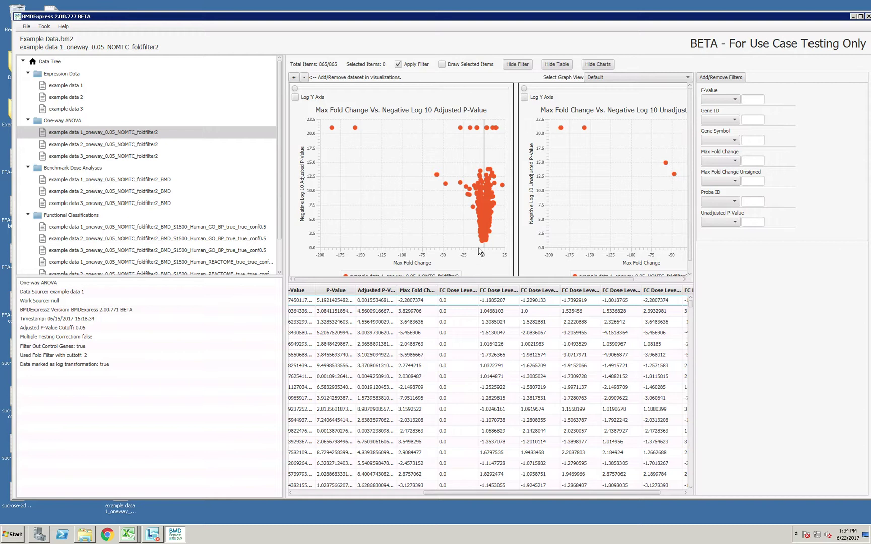
{"action": "left_click", "coordinate": [663, 78]}
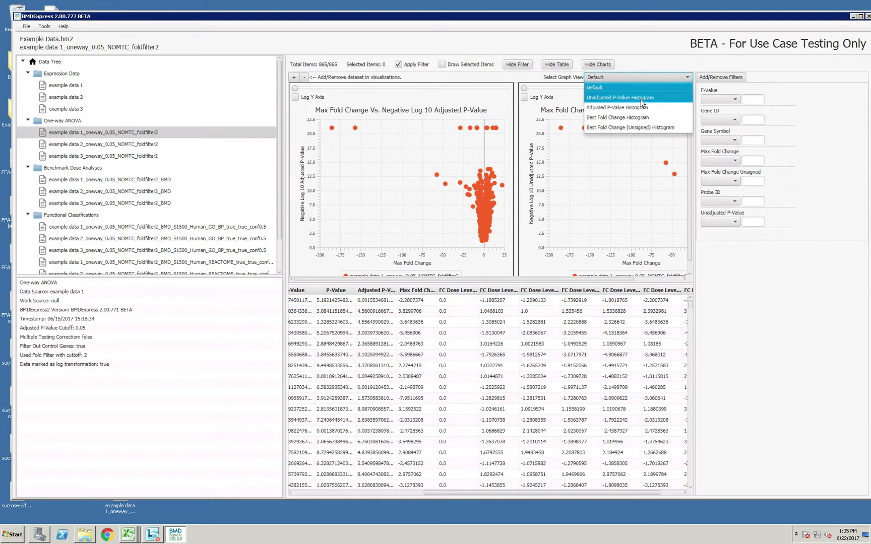
{"action": "left_click", "coordinate": [672, 77]}
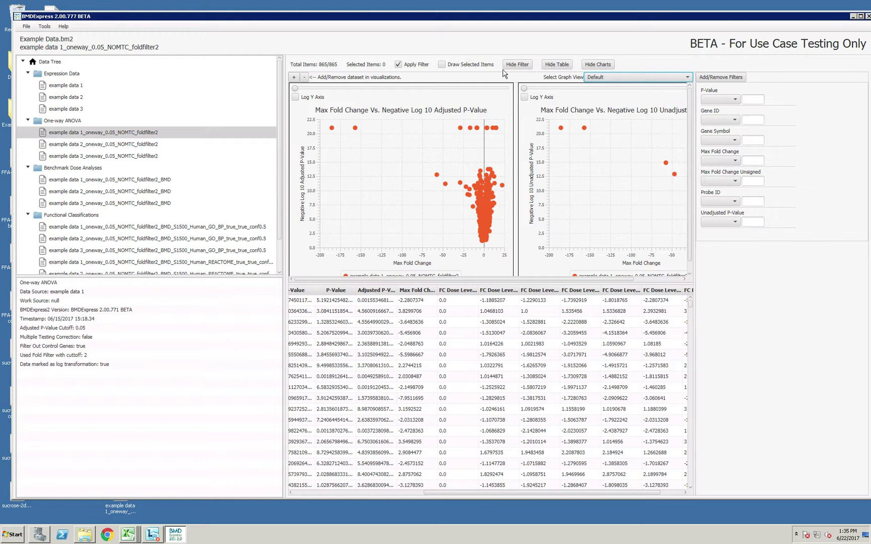
Hide and restore the results table, and do the same for the filter settings.
{"action": "left_click", "coordinate": [558, 66]}
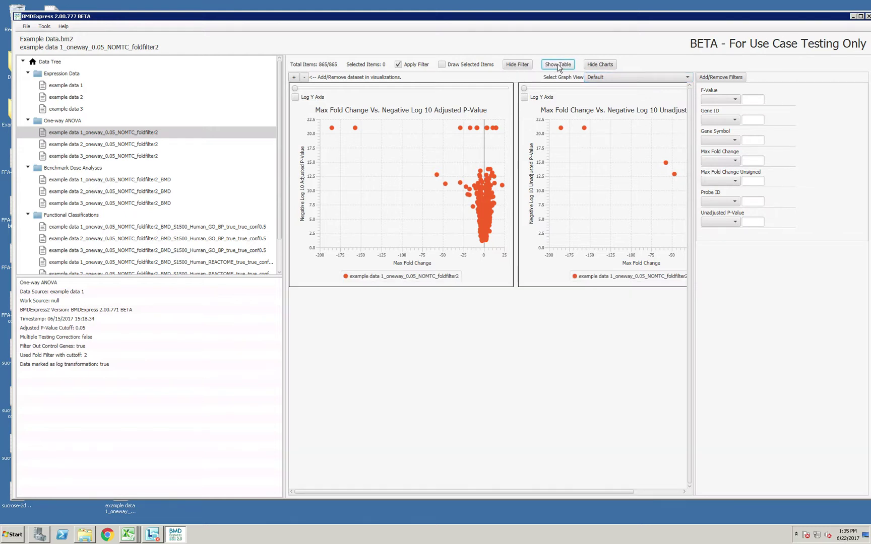
{"action": "left_click", "coordinate": [559, 66]}
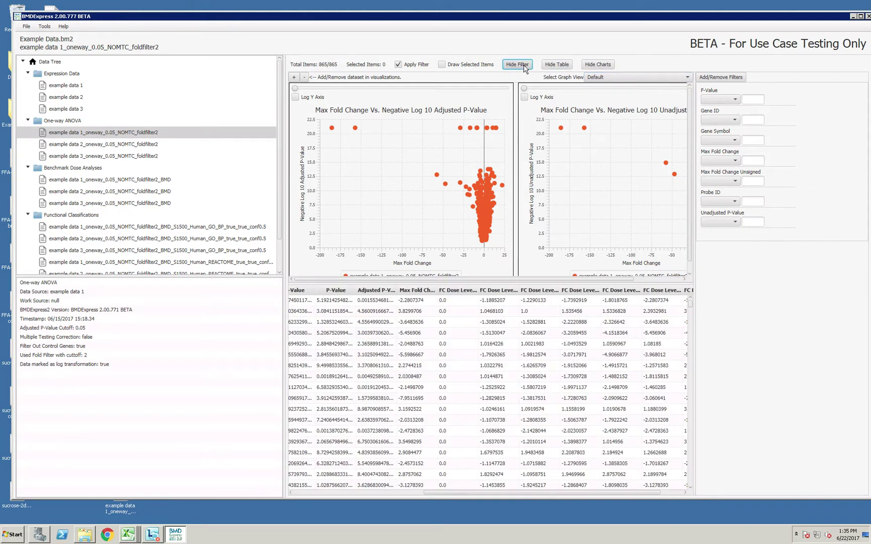
{"action": "left_click", "coordinate": [519, 65]}
{"action": "left_click", "coordinate": [517, 65]}
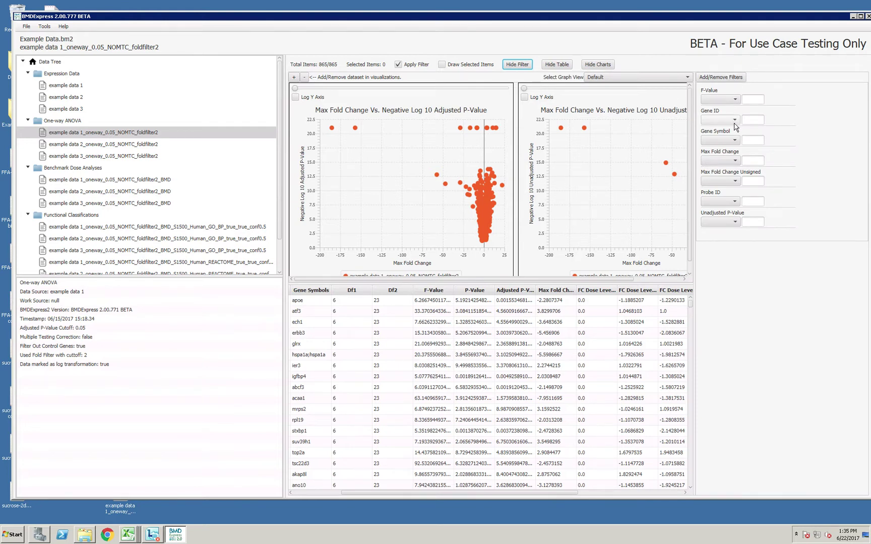
Filter the ANOVA results to Max Fold Change >= 3, turning the filter off and on again to compare.
{"action": "left_click", "coordinate": [735, 161]}
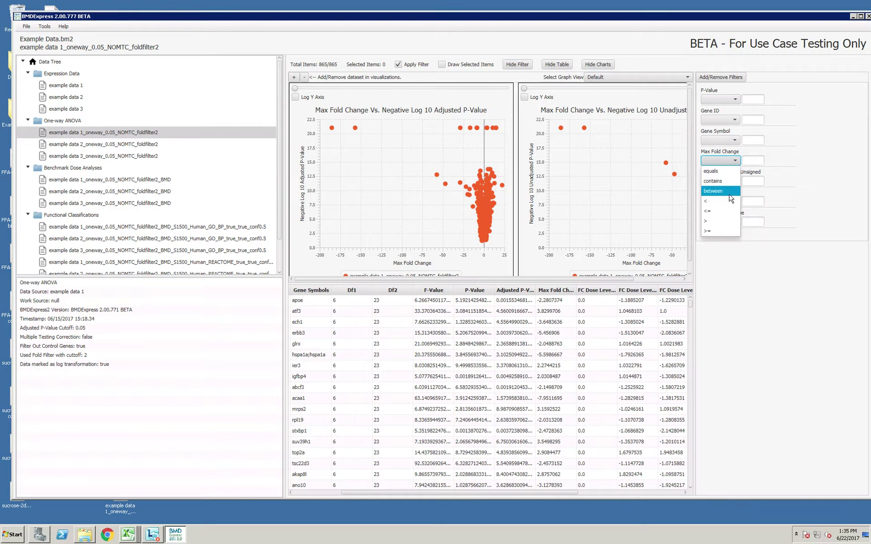
{"action": "left_click", "coordinate": [728, 230]}
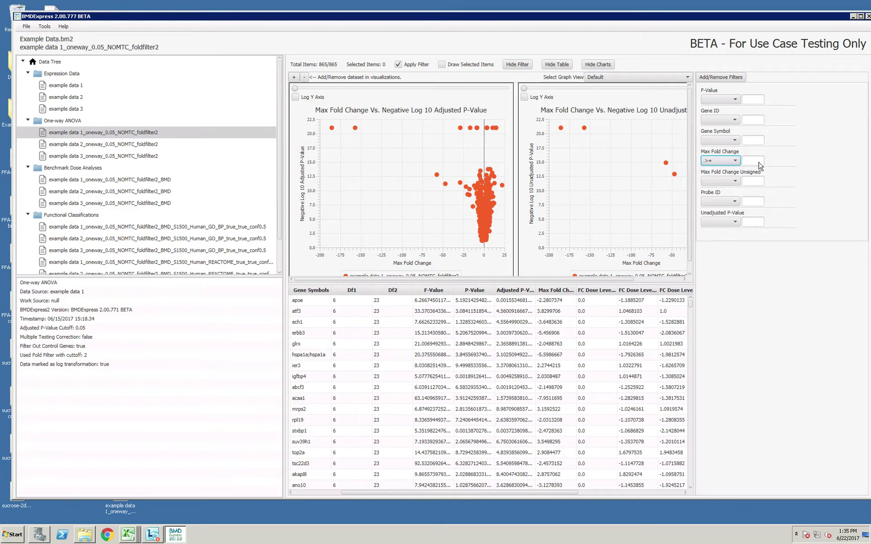
{"action": "left_click", "coordinate": [759, 161]}
{"action": "type", "text": "30"}
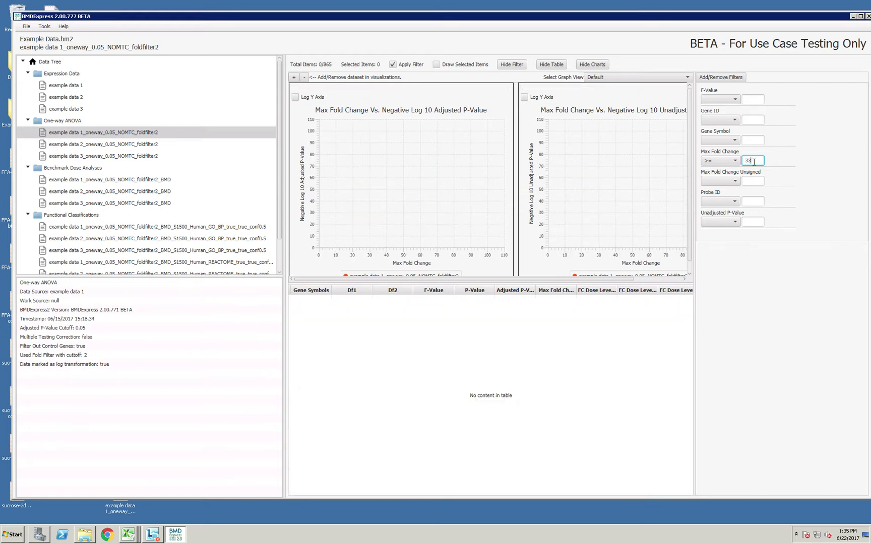
{"action": "key", "text": "BackSpace"}
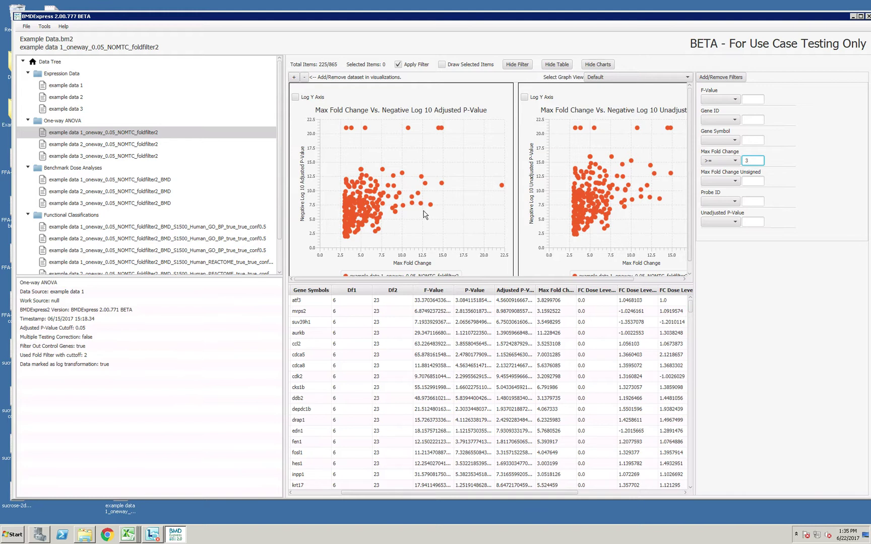
{"action": "left_click", "coordinate": [398, 65]}
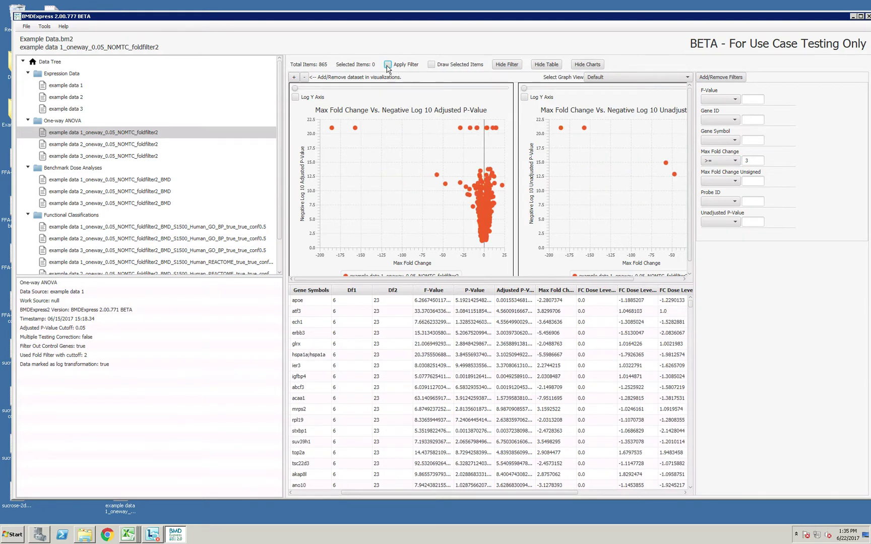
{"action": "left_click", "coordinate": [388, 65]}
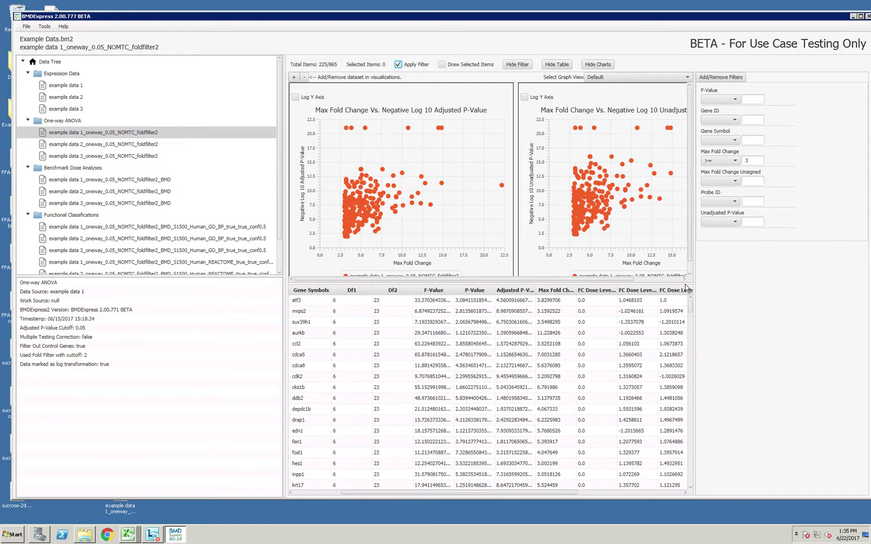
Review the Benchmark Dose Analyses setup for all three one-way ANOVA results, trying 10 threads, and cancel it without running.
{"action": "left_click", "coordinate": [140, 156], "text": "shift"}
{"action": "left_click", "coordinate": [44, 27]}
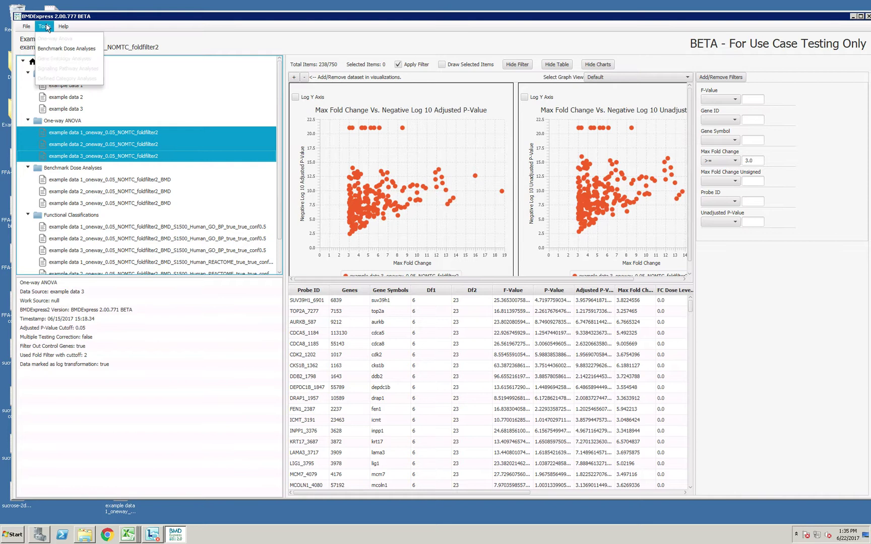
{"action": "left_click", "coordinate": [54, 50]}
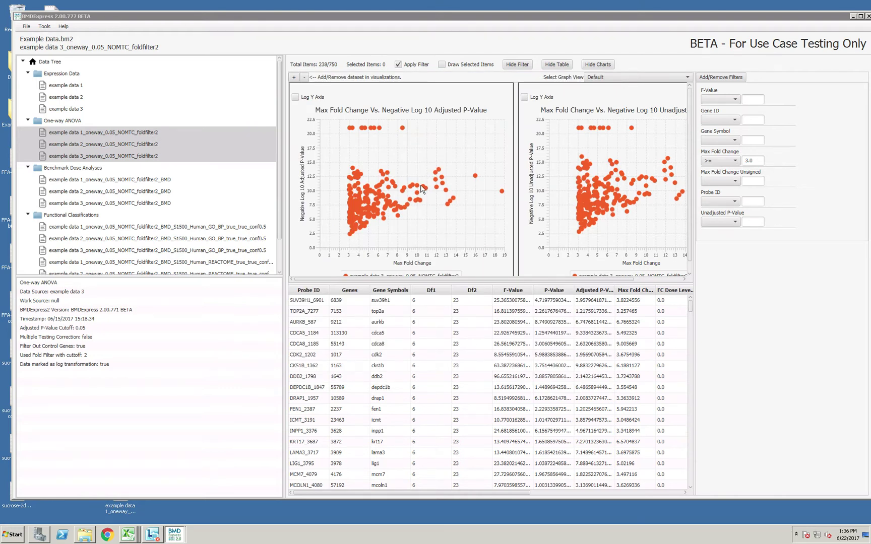
{"action": "left_click", "coordinate": [182, 533]}
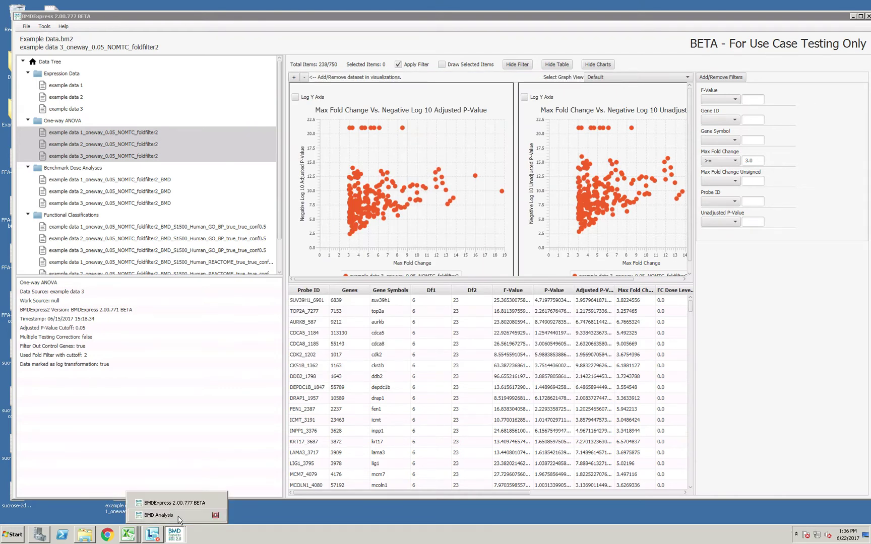
{"action": "left_click", "coordinate": [214, 515]}
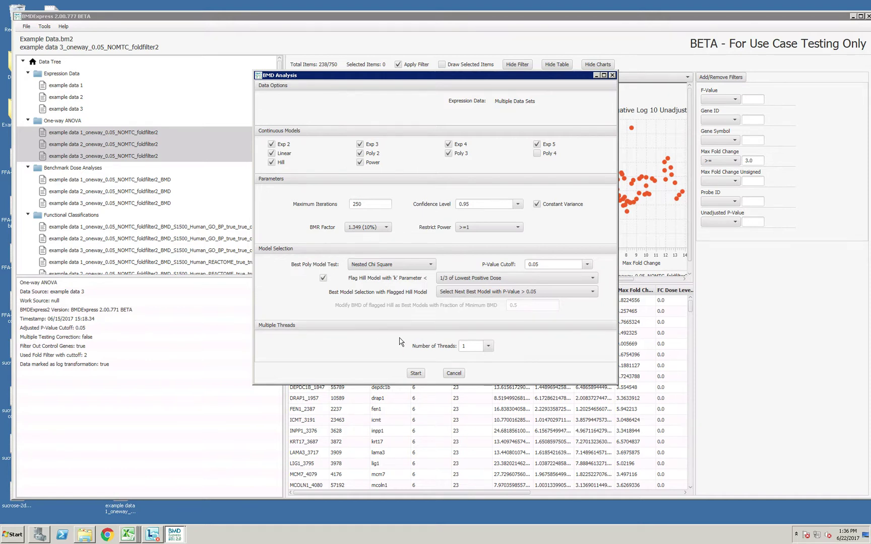
{"action": "left_click", "coordinate": [465, 347]}
{"action": "type", "text": "00"}
{"action": "key", "text": "BackSpace"}
{"action": "left_click", "coordinate": [459, 376]}
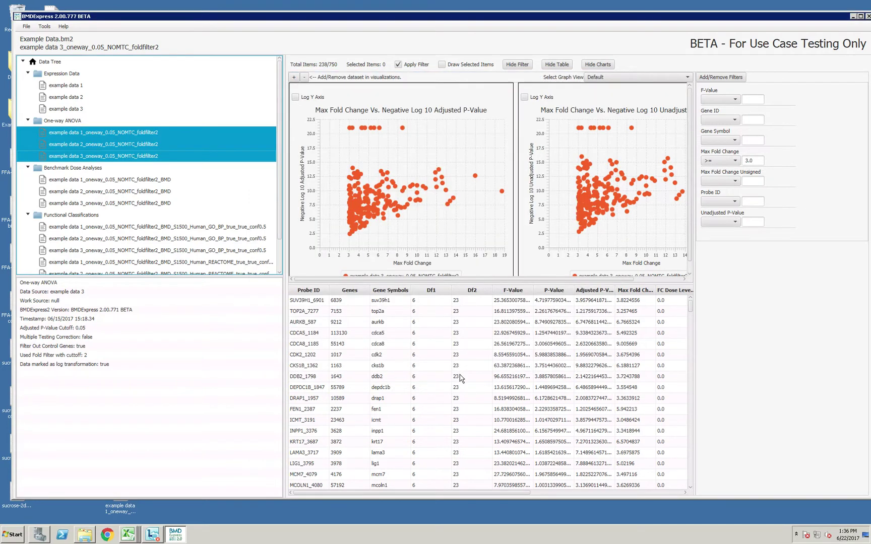
View the benchmark dose results for example data 1, revisiting its one-way ANOVA results and expression data before returning to them.
{"action": "left_click", "coordinate": [155, 181]}
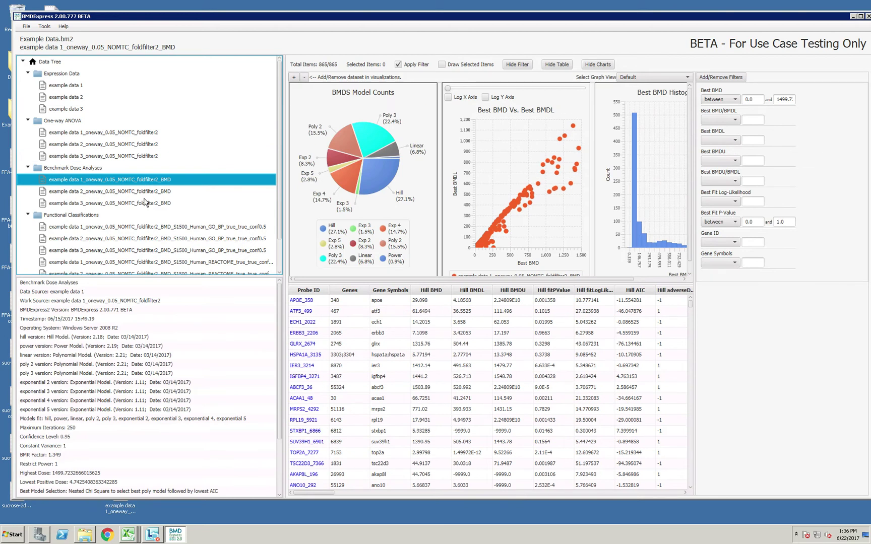
{"action": "left_click", "coordinate": [103, 135]}
{"action": "left_click", "coordinate": [78, 87]}
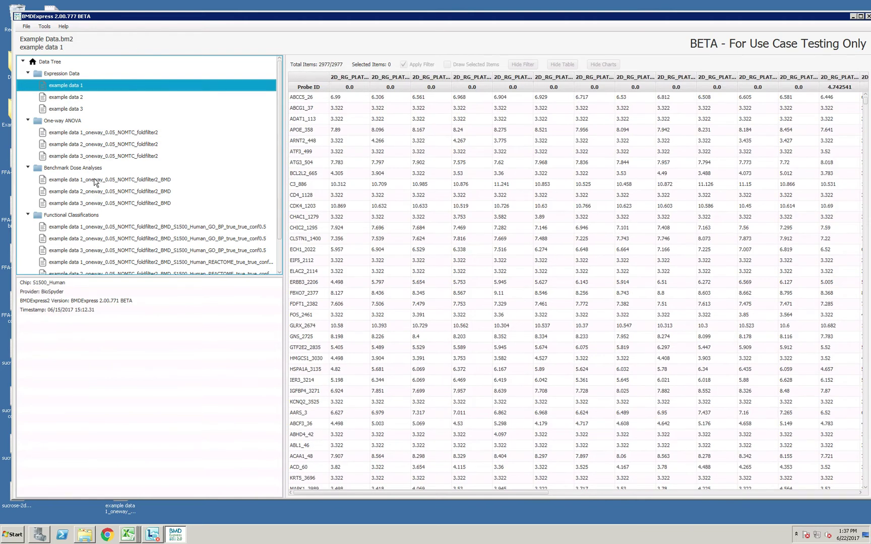
{"action": "left_click", "coordinate": [94, 183]}
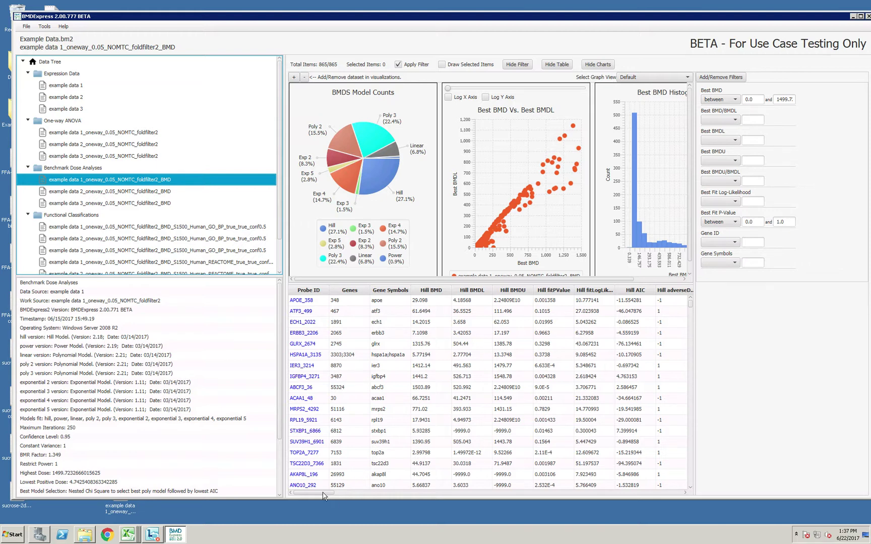
View the fitted curves of probes APOE_358 and ATF3_499, comparing the Power model with the Hill model for ATF3_499.
{"action": "left_click", "coordinate": [308, 301]}
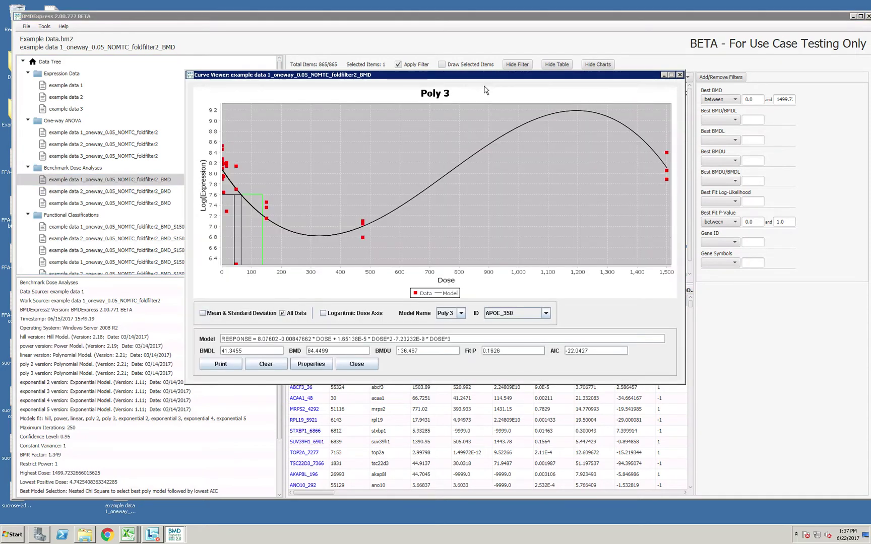
{"action": "left_click", "coordinate": [680, 75]}
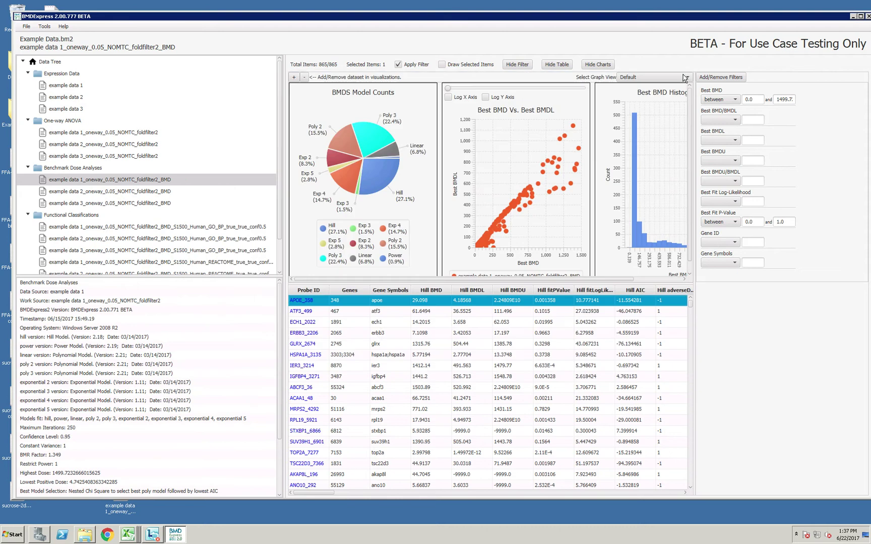
{"action": "left_click", "coordinate": [306, 314]}
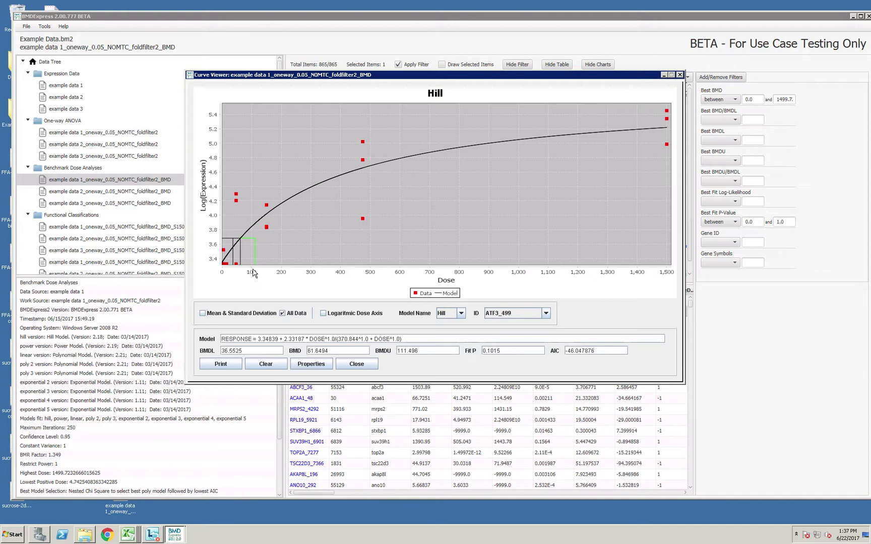
{"action": "left_click", "coordinate": [461, 314]}
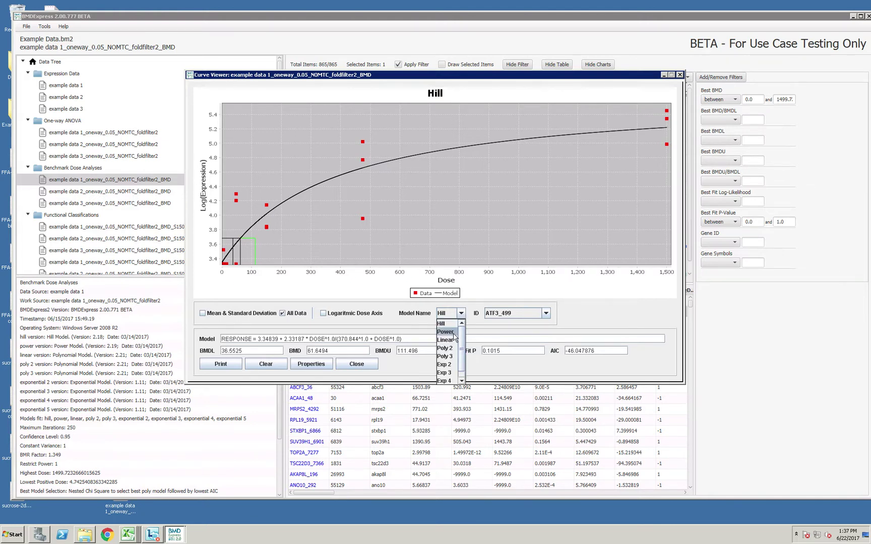
{"action": "left_click", "coordinate": [454, 333]}
{"action": "left_click", "coordinate": [460, 314]}
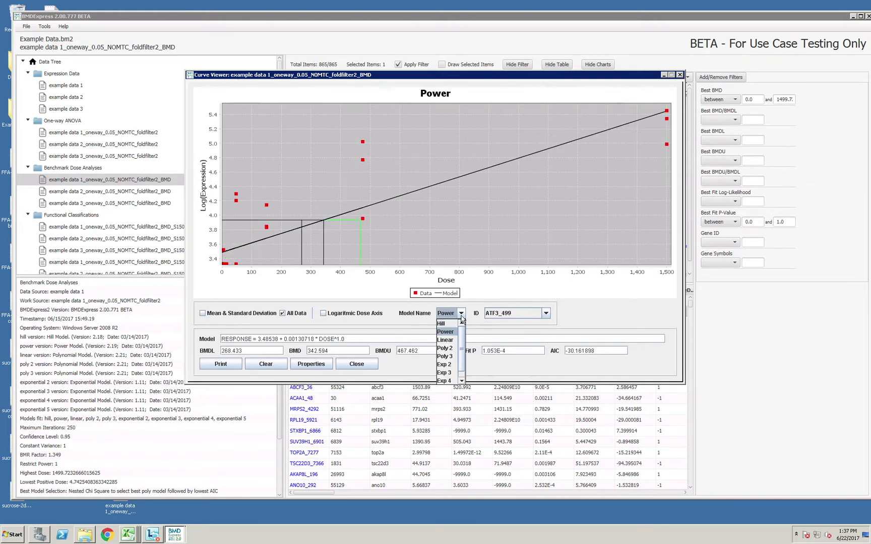
{"action": "left_click", "coordinate": [450, 324]}
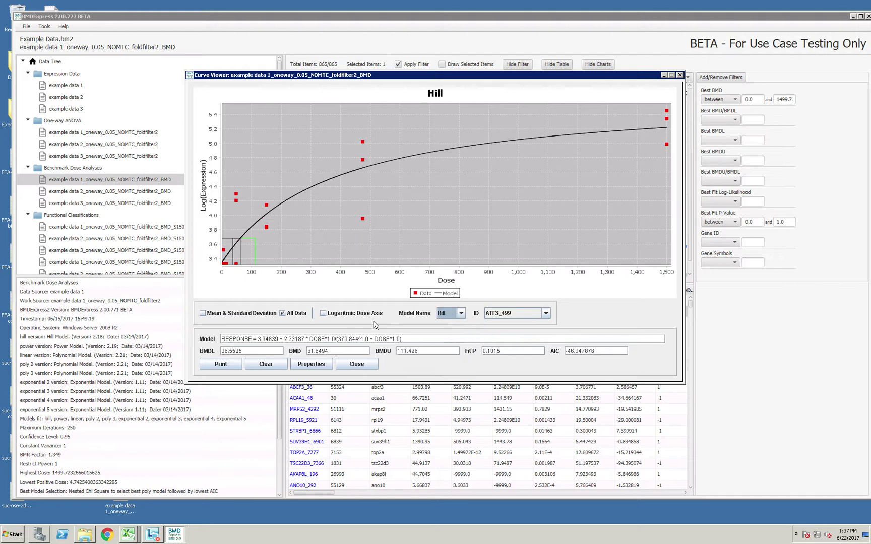
Show the ATF3_499 Hill curve on a logarithmic dose axis with mean and standard deviation instead of all data.
{"action": "left_click", "coordinate": [323, 314]}
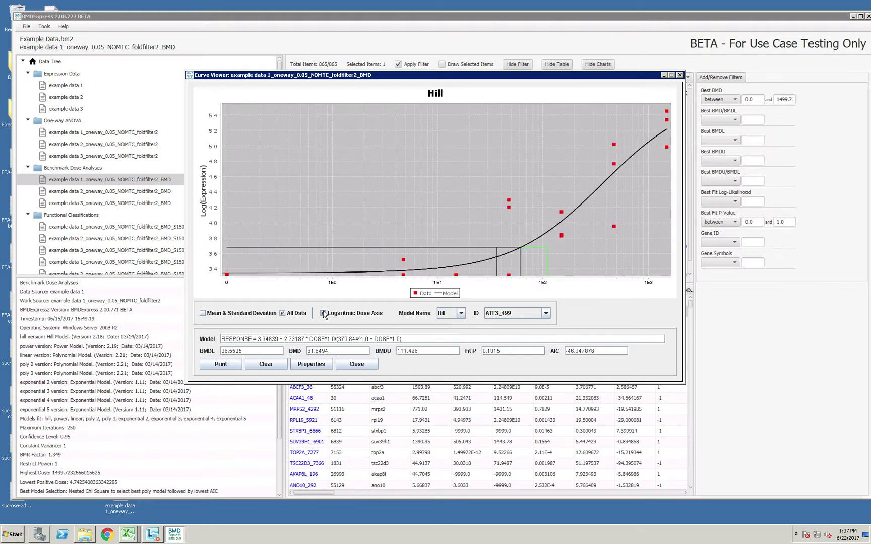
{"action": "left_click", "coordinate": [203, 313]}
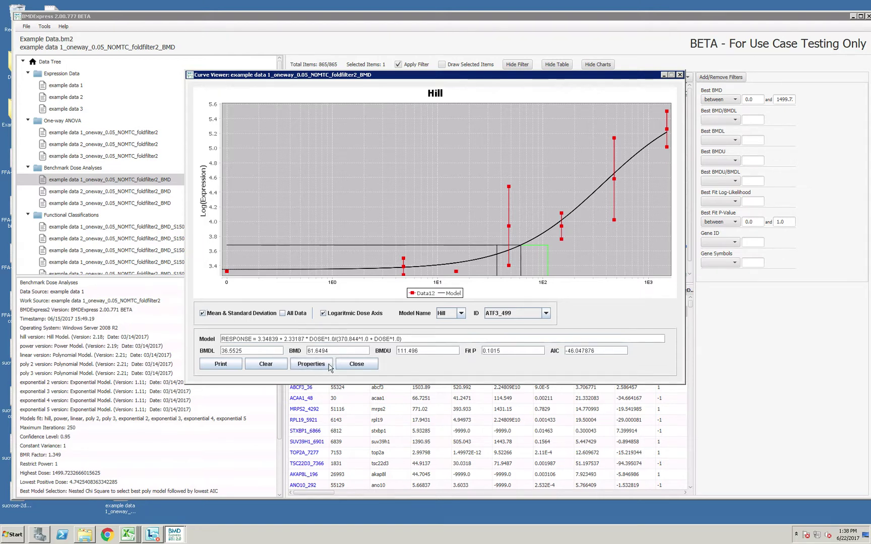
Review the curve chart's properties for the domain and range axes, including their range settings, and close them without changes.
{"action": "left_click", "coordinate": [311, 364]}
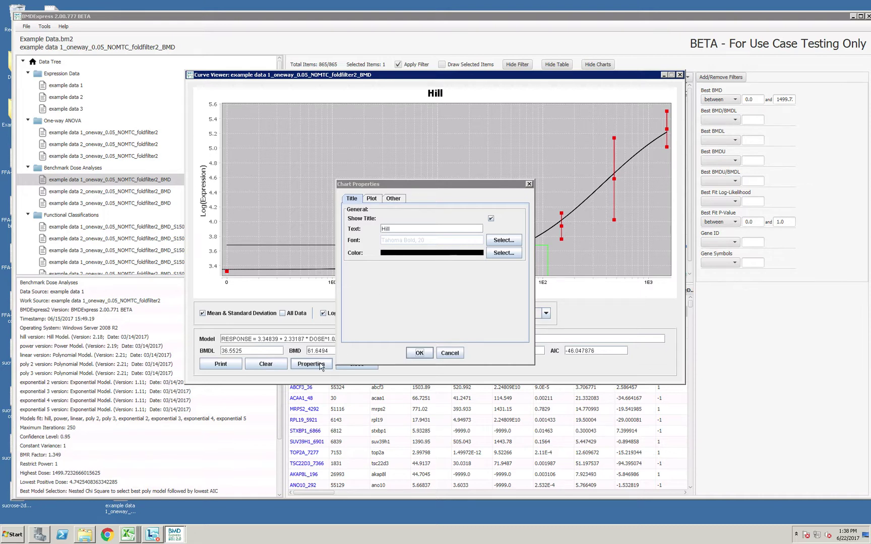
{"action": "left_click", "coordinate": [373, 199]}
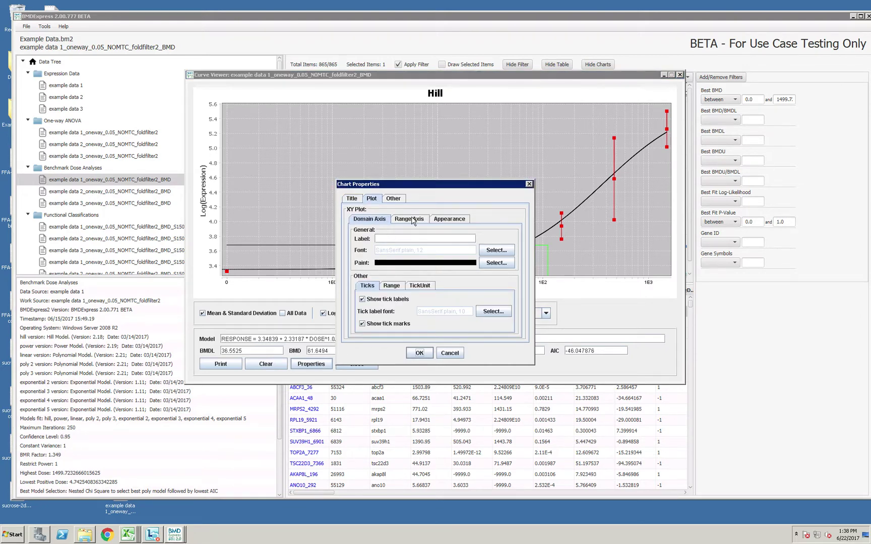
{"action": "left_click", "coordinate": [397, 286]}
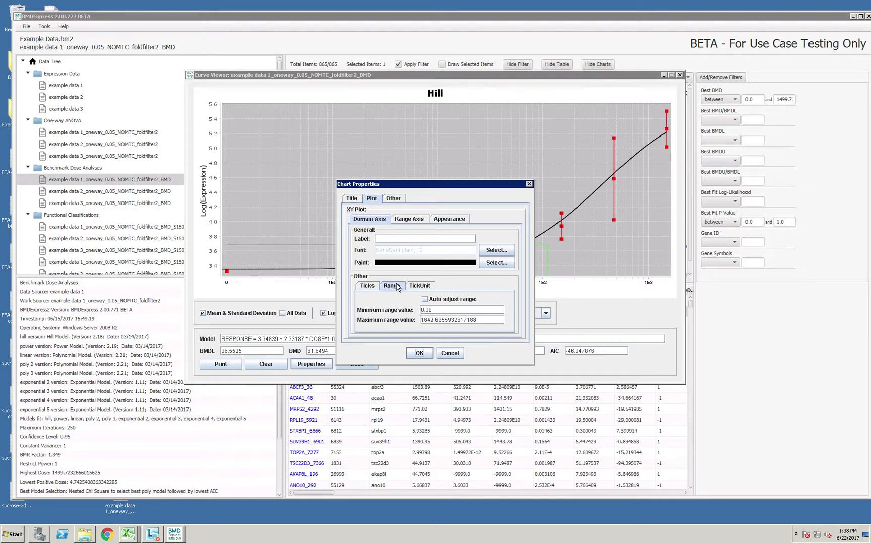
{"action": "left_click", "coordinate": [405, 220]}
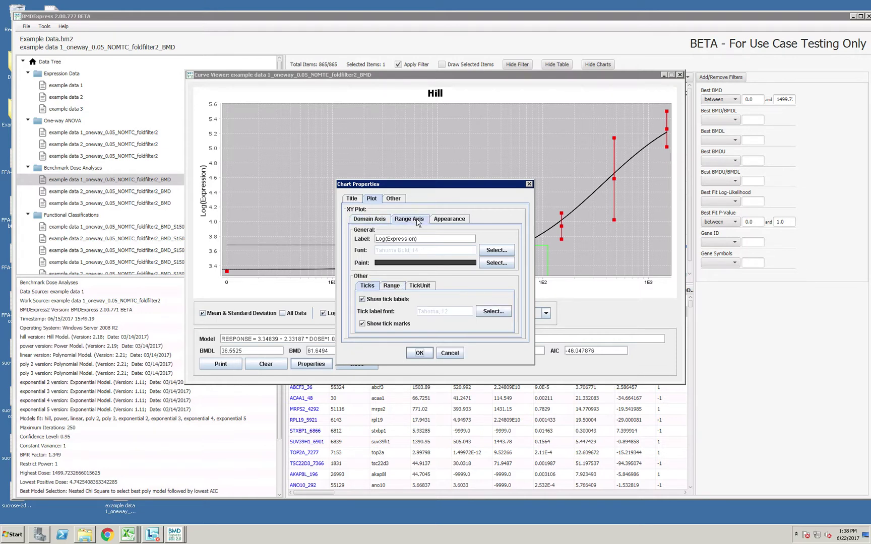
{"action": "left_click", "coordinate": [391, 286]}
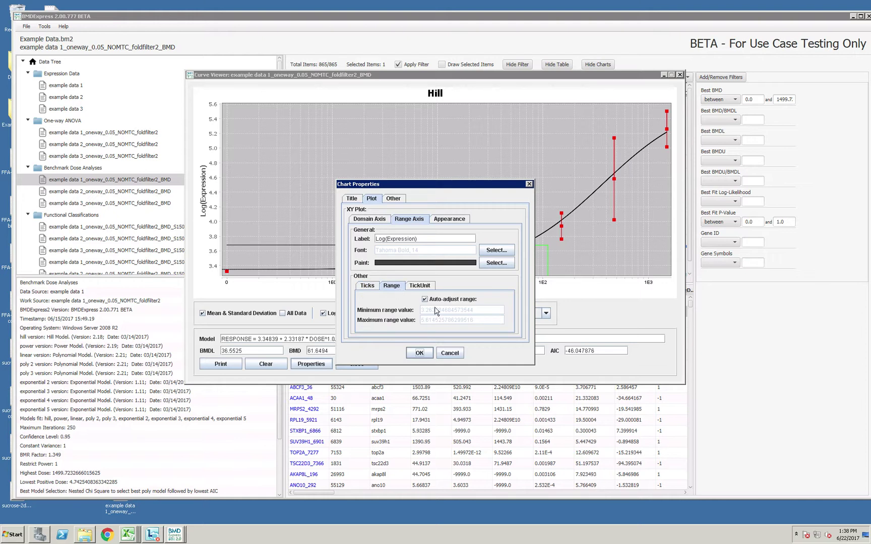
{"action": "left_click", "coordinate": [419, 353]}
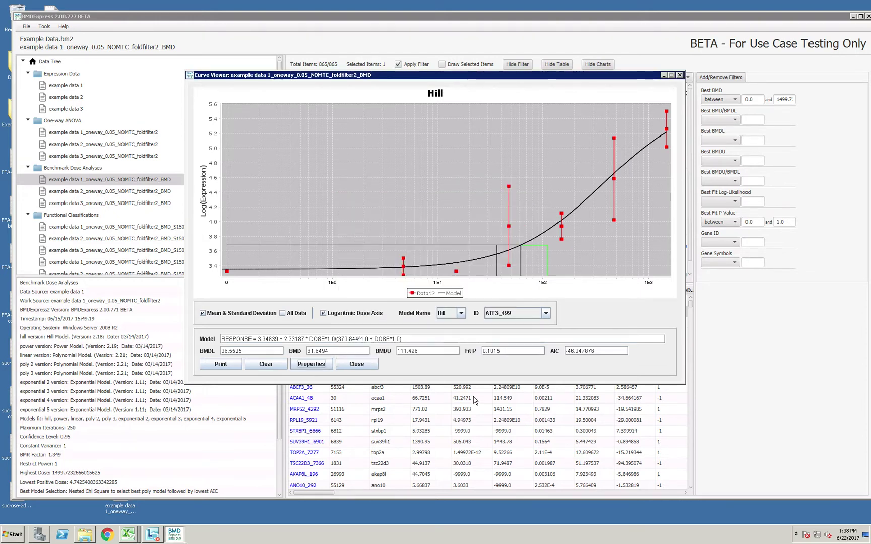
Move the curve viewer off the results table and view the fitted curves of ERBB3_2206, GLRX_2674, HSPA1A_3135 and IER3_3214.
{"action": "left_click_drag", "start_coordinate": [541, 78], "coordinate": [588, 18]}
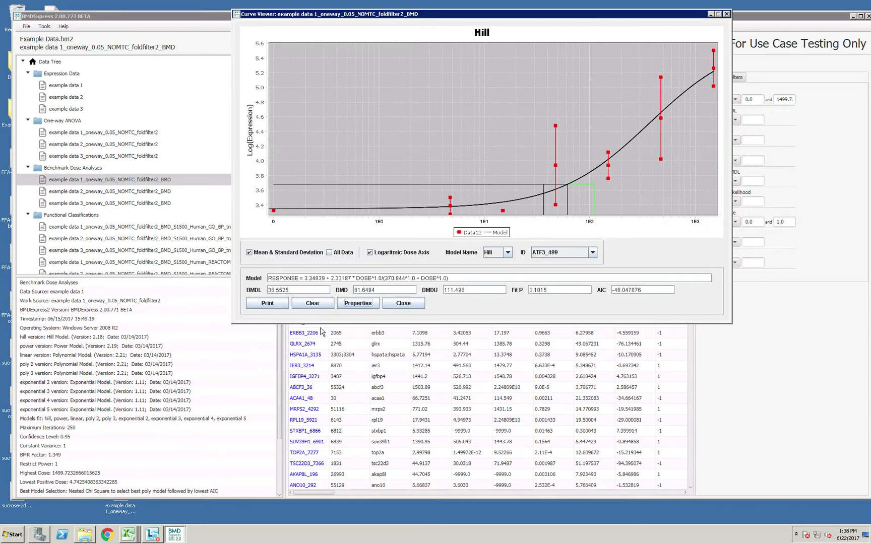
{"action": "left_click", "coordinate": [306, 338]}
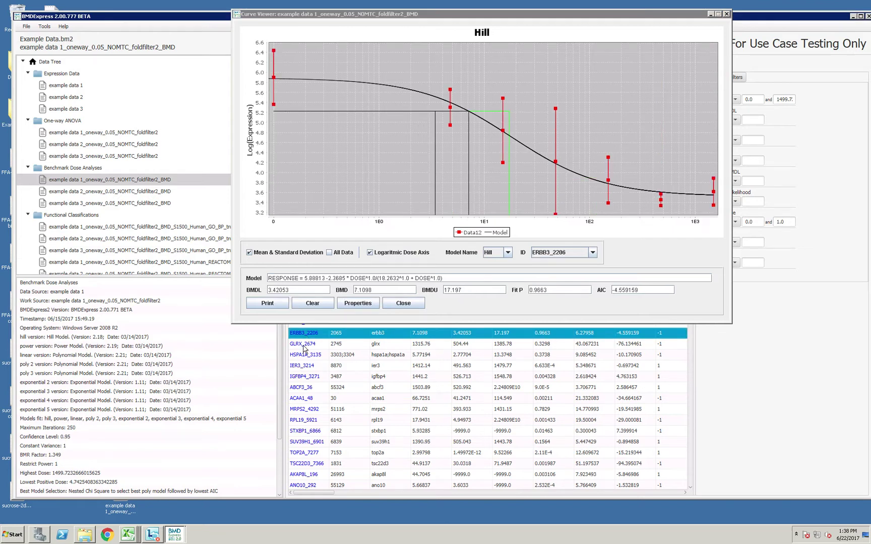
{"action": "left_click", "coordinate": [304, 346]}
{"action": "left_click", "coordinate": [305, 355]}
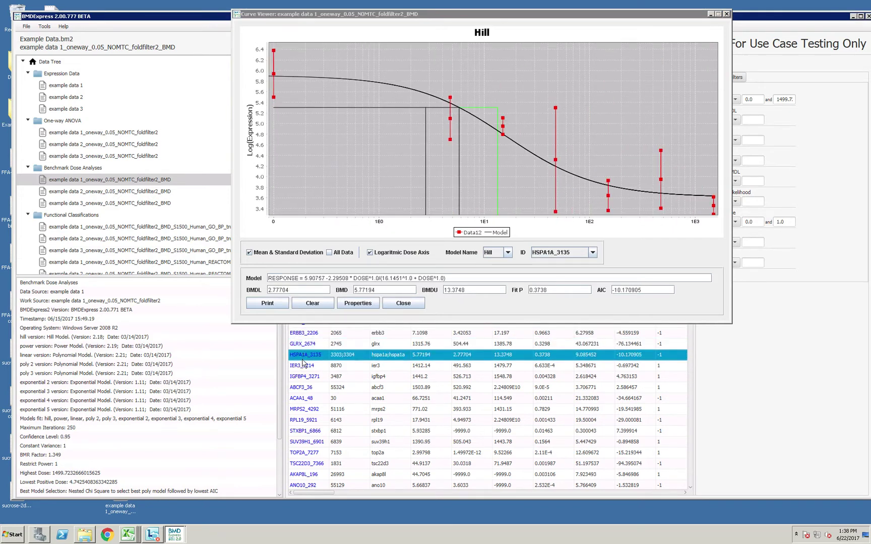
{"action": "left_click", "coordinate": [303, 366]}
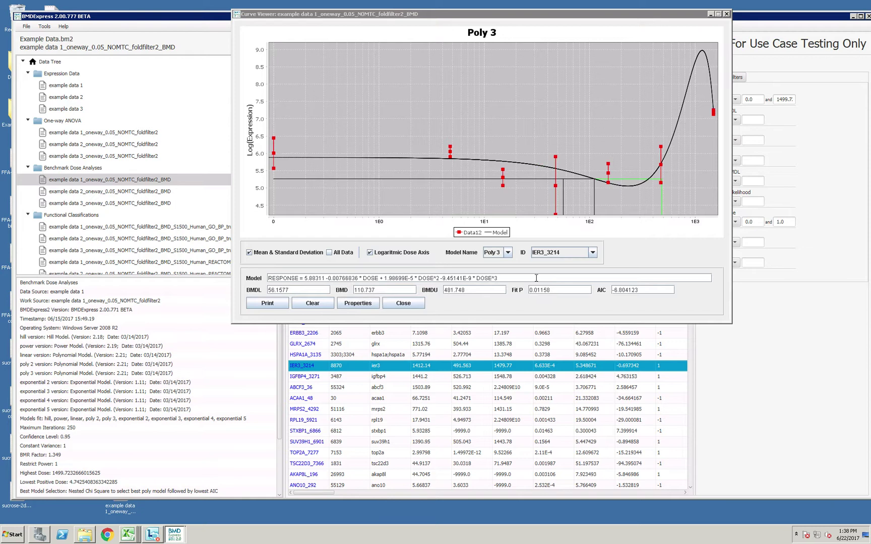
Switch the curve viewer's probe ID to IGFBP4_3271 and ABCF3_36 to view their curves, and close the viewer.
{"action": "left_click", "coordinate": [569, 253]}
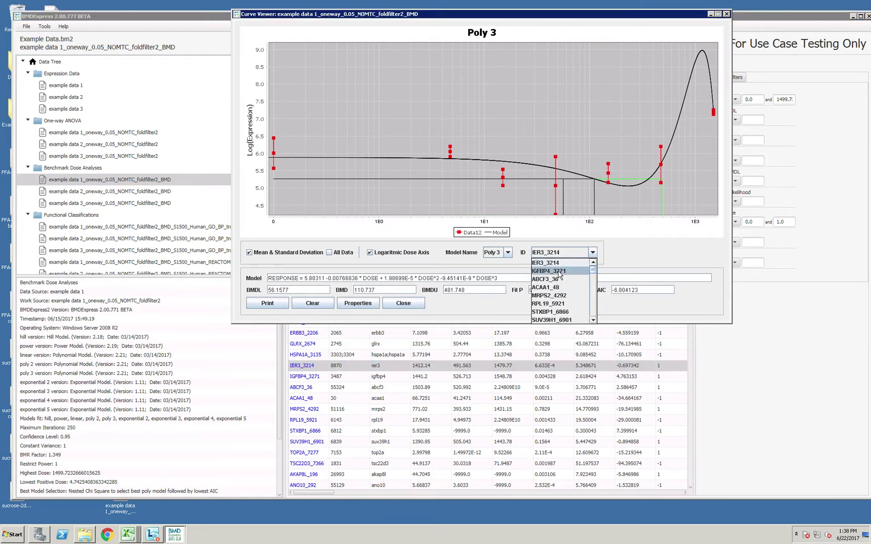
{"action": "left_click", "coordinate": [560, 272]}
{"action": "left_click", "coordinate": [564, 252]}
{"action": "left_click", "coordinate": [560, 280]}
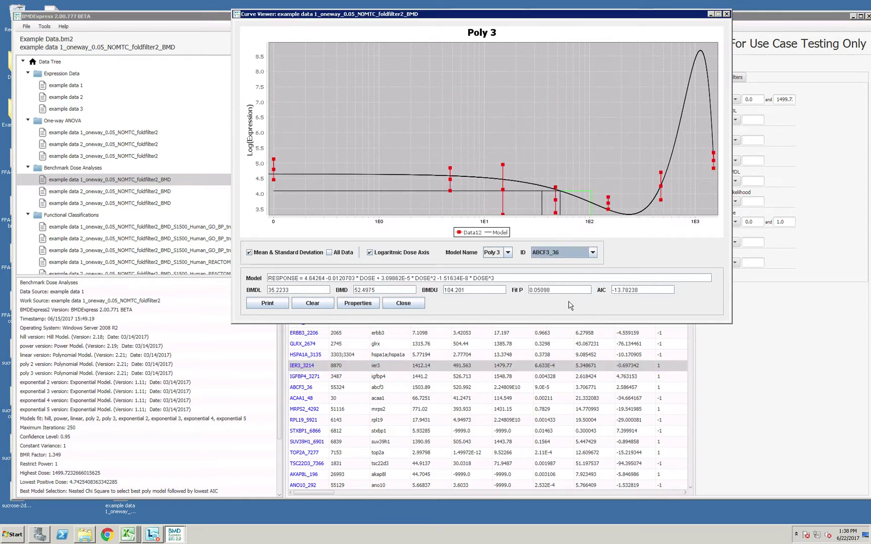
{"action": "left_click", "coordinate": [727, 14]}
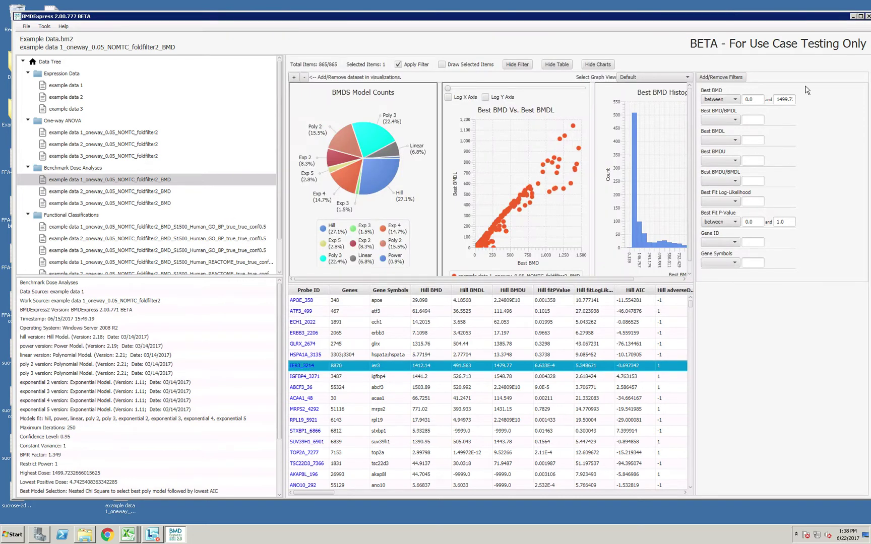
Add the Best BMDU/BMD filter to the benchmark dose filters and look at the comparison operators offered for Best BMDU/BMDL.
{"action": "left_click", "coordinate": [732, 78]}
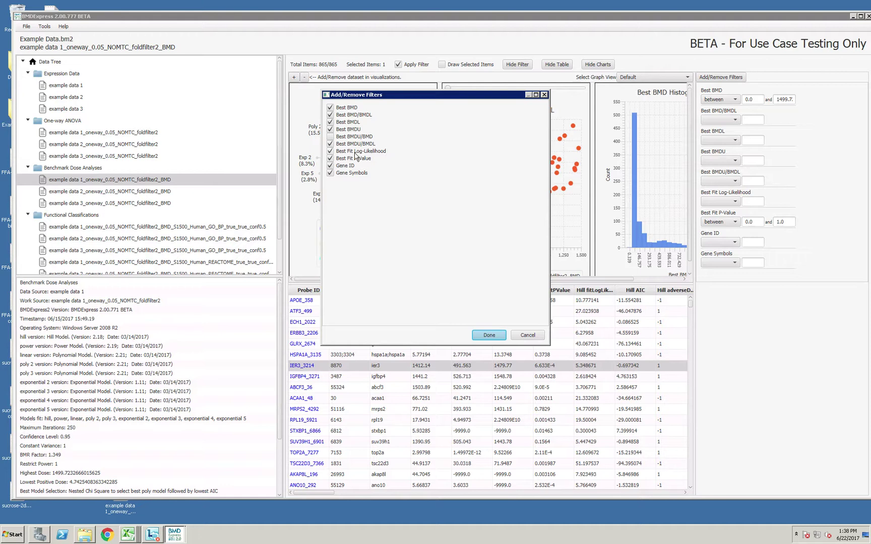
{"action": "left_click", "coordinate": [330, 137]}
{"action": "left_click", "coordinate": [489, 336]}
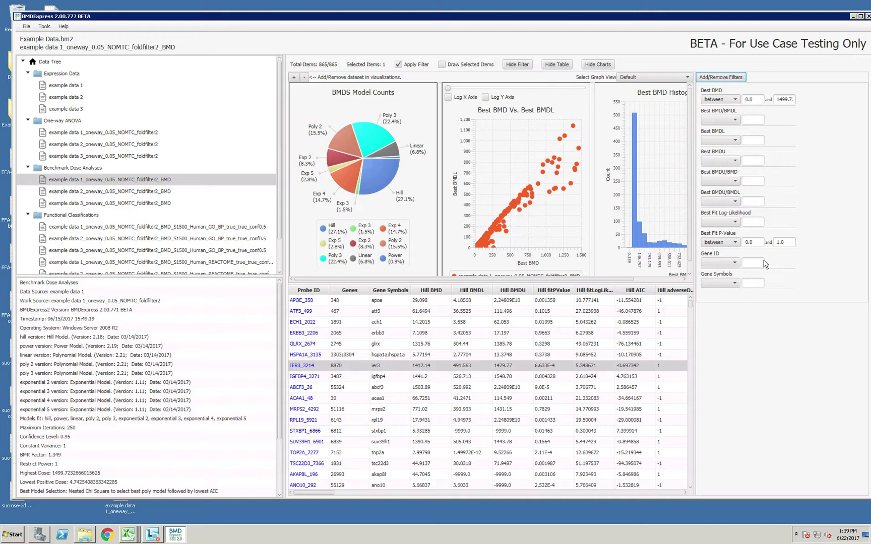
{"action": "left_click", "coordinate": [736, 202]}
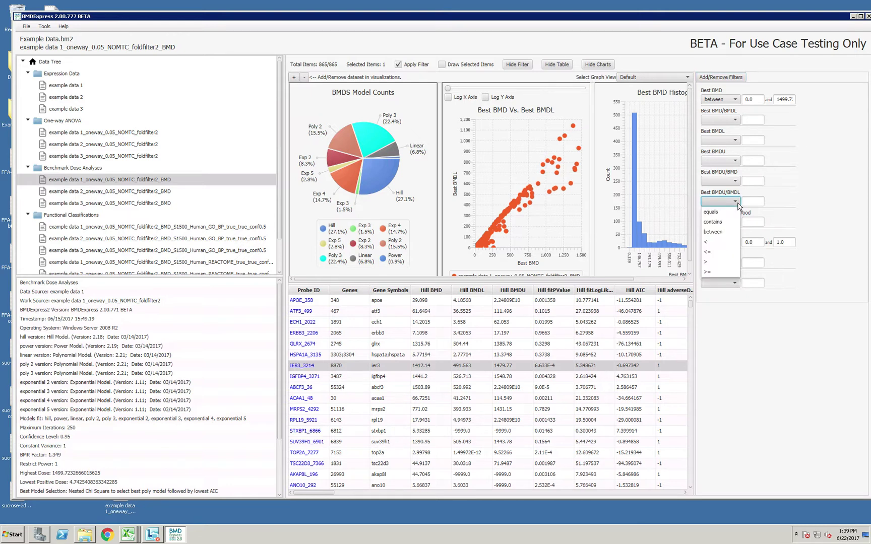
{"action": "left_click", "coordinate": [766, 211]}
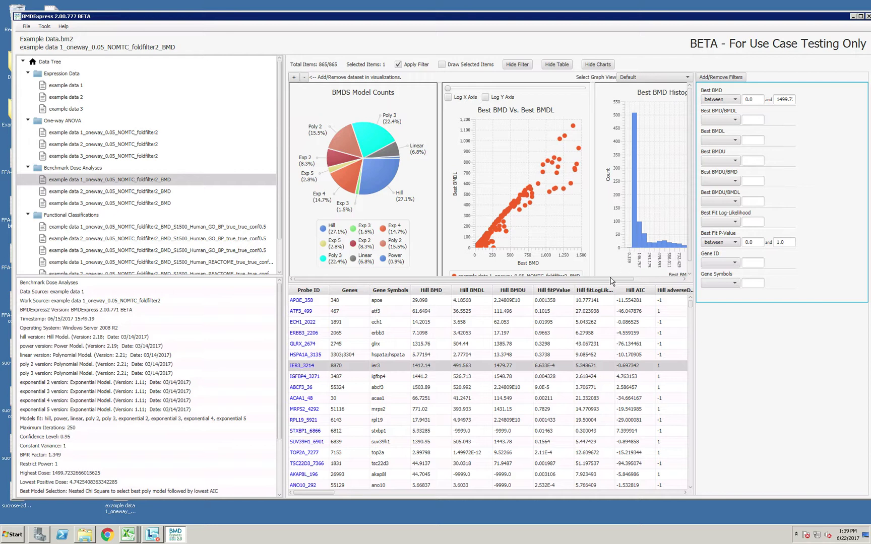
View the Best BMD Histogram and check the available graph views, keeping the Default view.
{"action": "left_click_drag", "start_coordinate": [612, 280], "coordinate": [647, 284]}
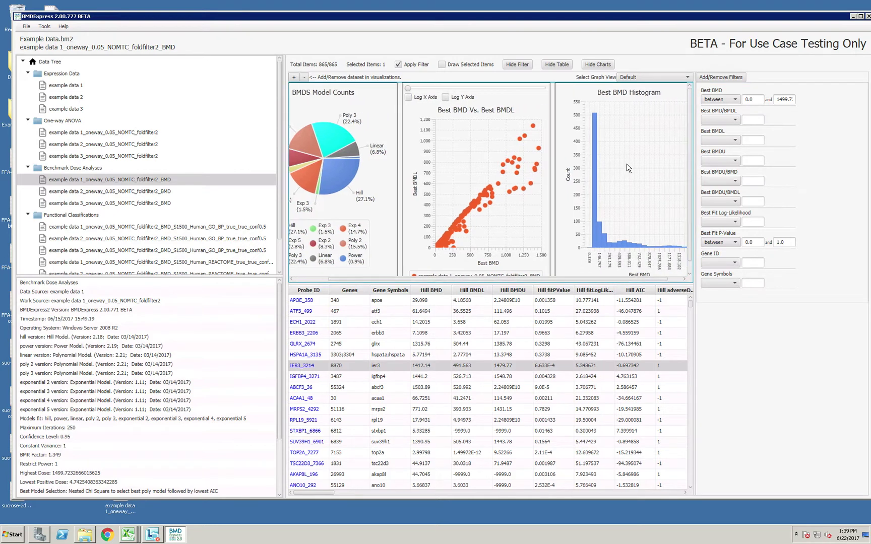
{"action": "left_click", "coordinate": [667, 77]}
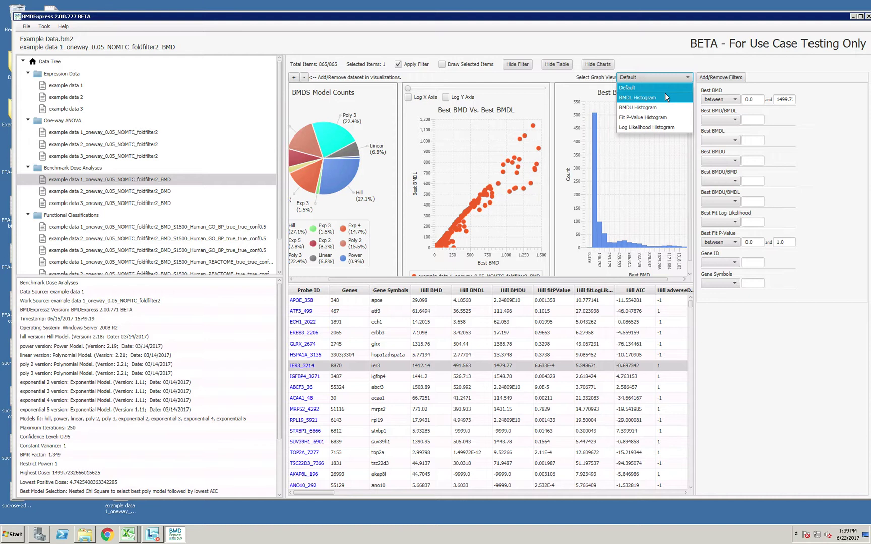
{"action": "left_click", "coordinate": [471, 32]}
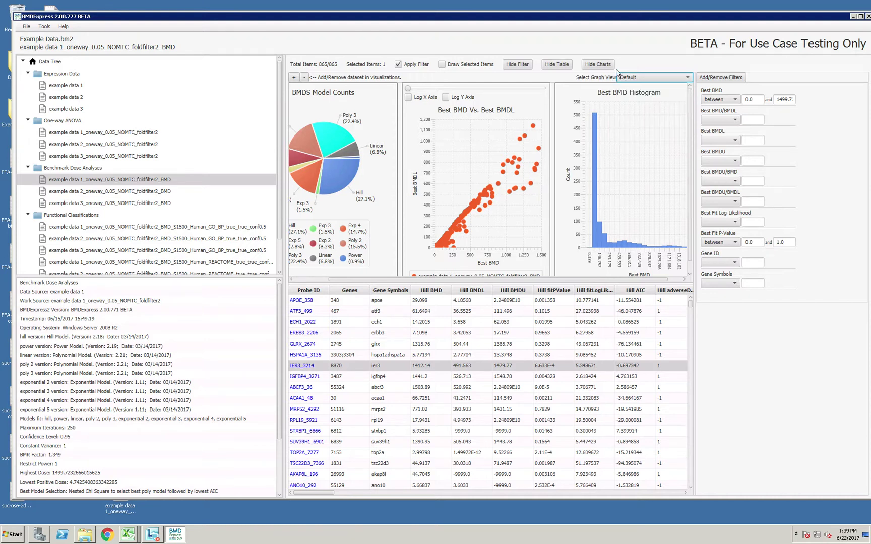
Hide and restore the charts, the results table and the filters one after another.
{"action": "left_click", "coordinate": [586, 67]}
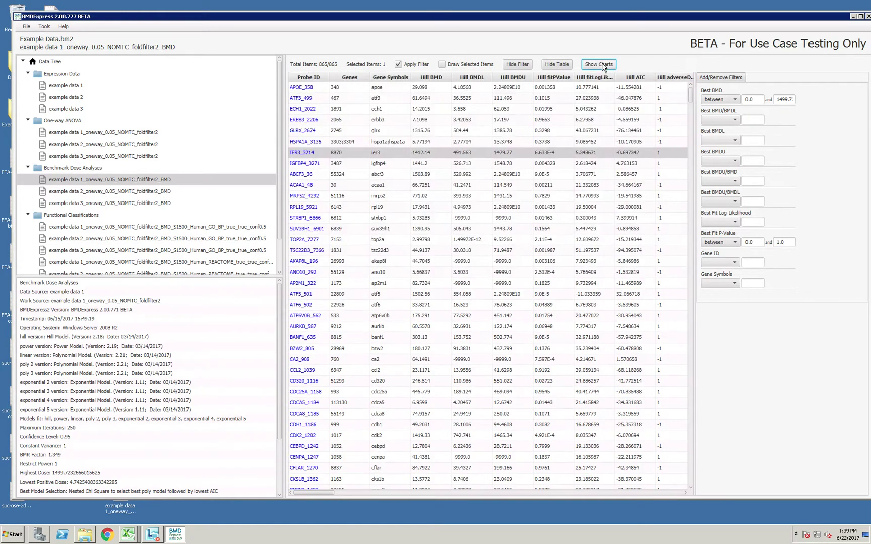
{"action": "left_click", "coordinate": [586, 67]}
{"action": "left_click", "coordinate": [556, 66]}
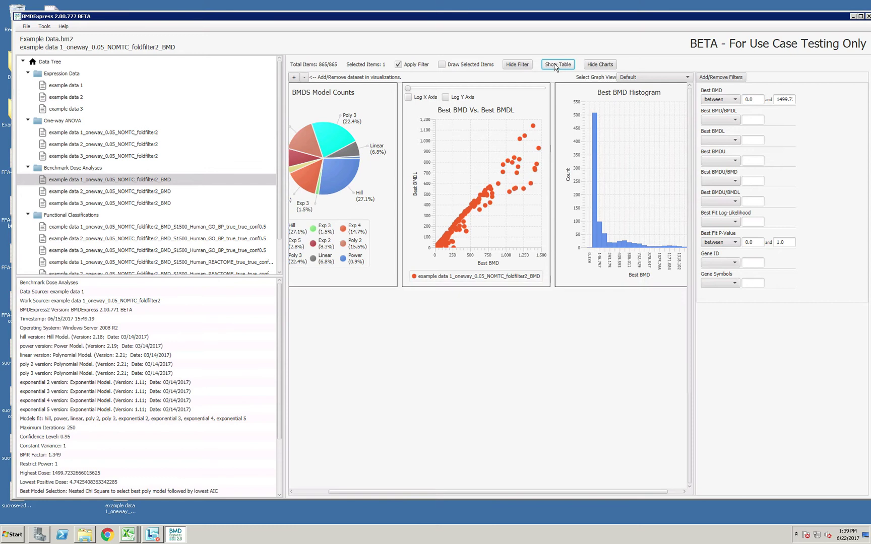
{"action": "left_click", "coordinate": [555, 65]}
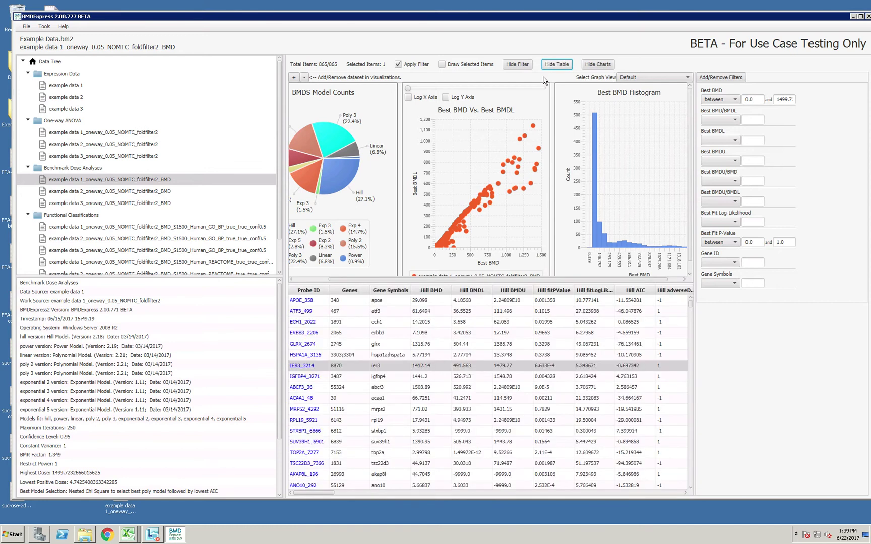
{"action": "left_click", "coordinate": [513, 65]}
{"action": "left_click", "coordinate": [513, 66]}
View the Hill model parameters of example data 1's benchmark dose analysis across all columns, and close the spreadsheet.
{"action": "right_click", "coordinate": [153, 180]}
{"action": "mouse_move", "coordinate": [165, 186]}
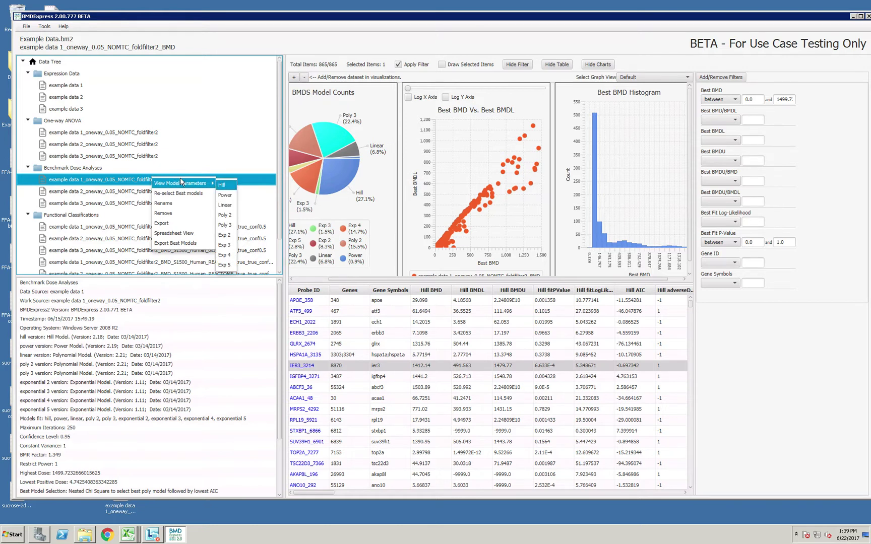
{"action": "left_click", "coordinate": [227, 189]}
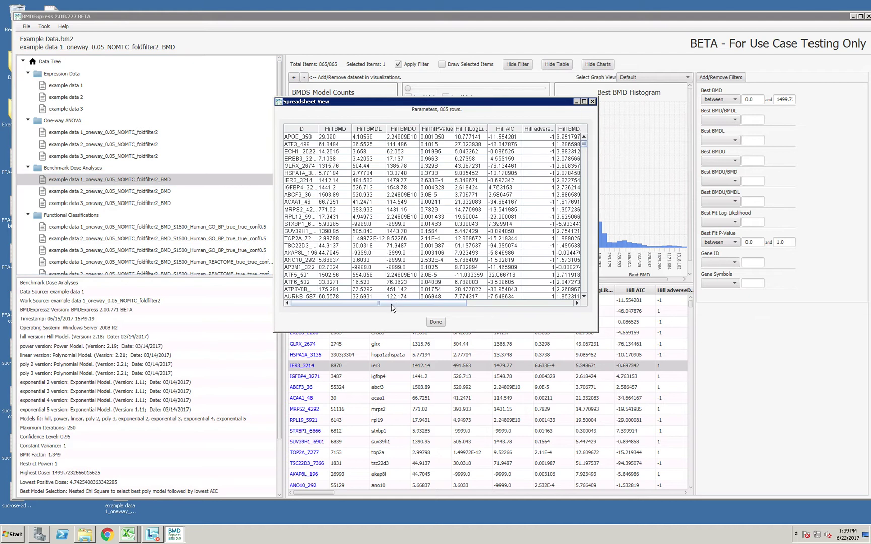
{"action": "left_click_drag", "start_coordinate": [392, 304], "coordinate": [499, 309]}
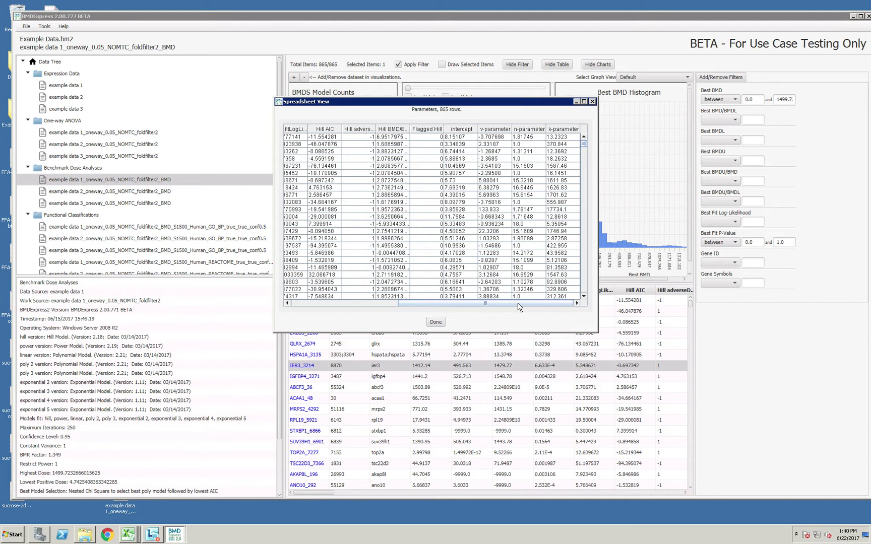
{"action": "left_click_drag", "start_coordinate": [519, 304], "coordinate": [317, 304]}
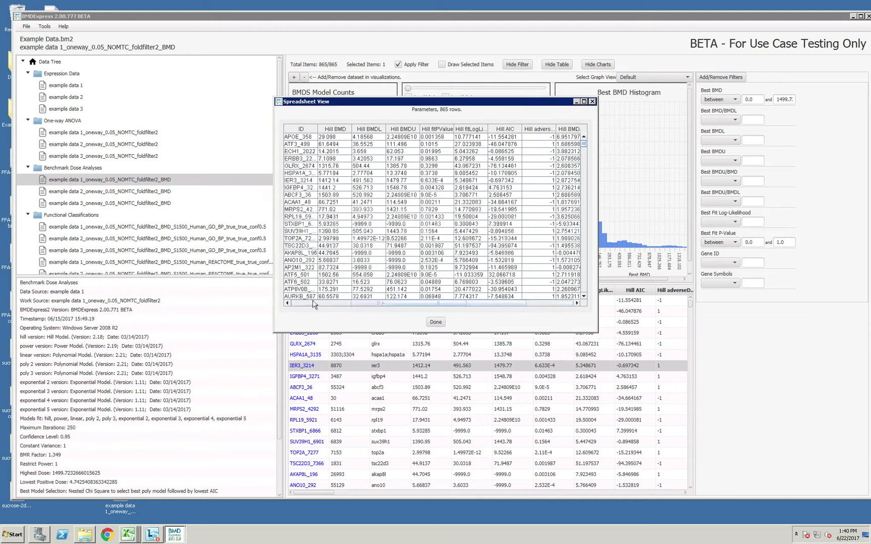
{"action": "left_click", "coordinate": [593, 101]}
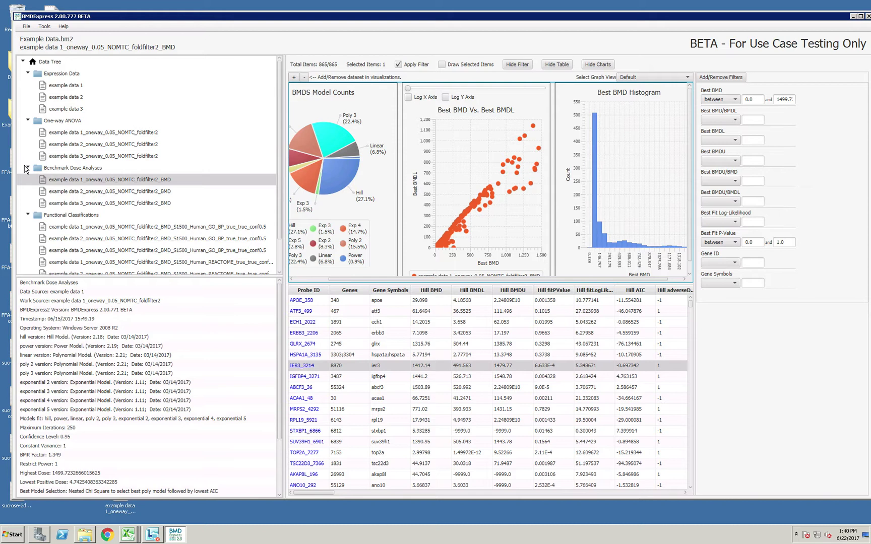
Review the Gene Ontology analysis setup and its GO category choices for example data 1's benchmark dose results, and close it without running.
{"action": "left_click", "coordinate": [76, 203], "text": "shift"}
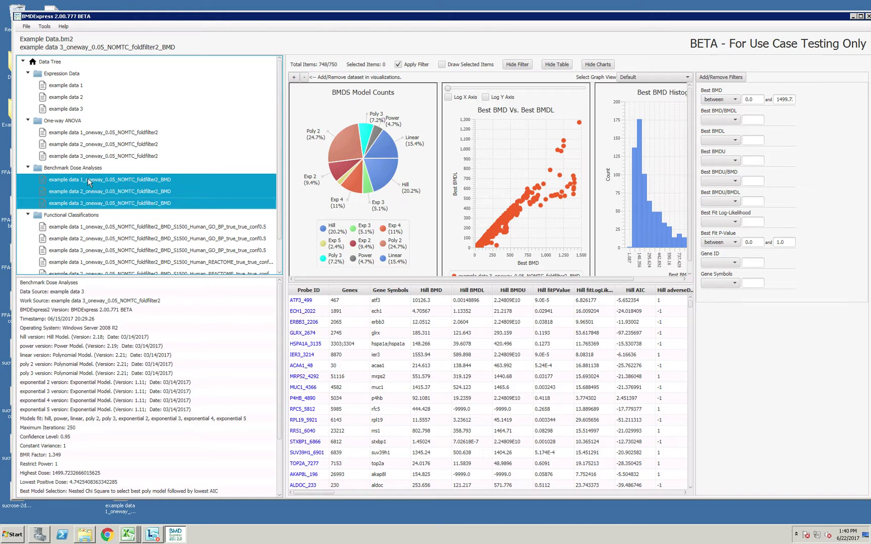
{"action": "left_click", "coordinate": [89, 180]}
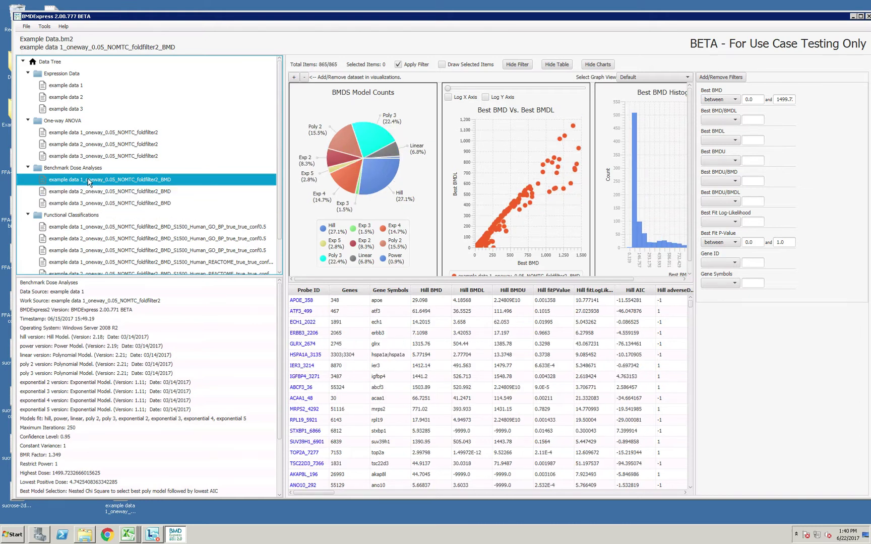
{"action": "left_click", "coordinate": [48, 29]}
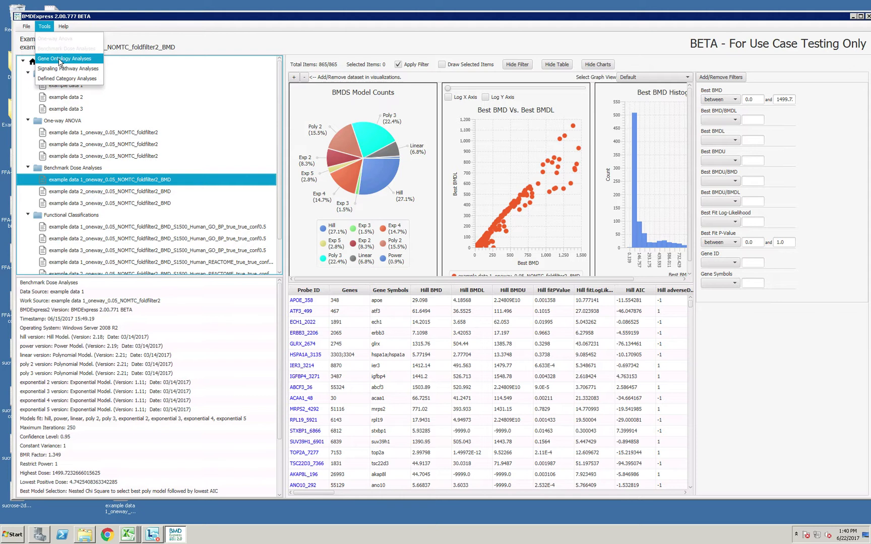
{"action": "left_click", "coordinate": [61, 60]}
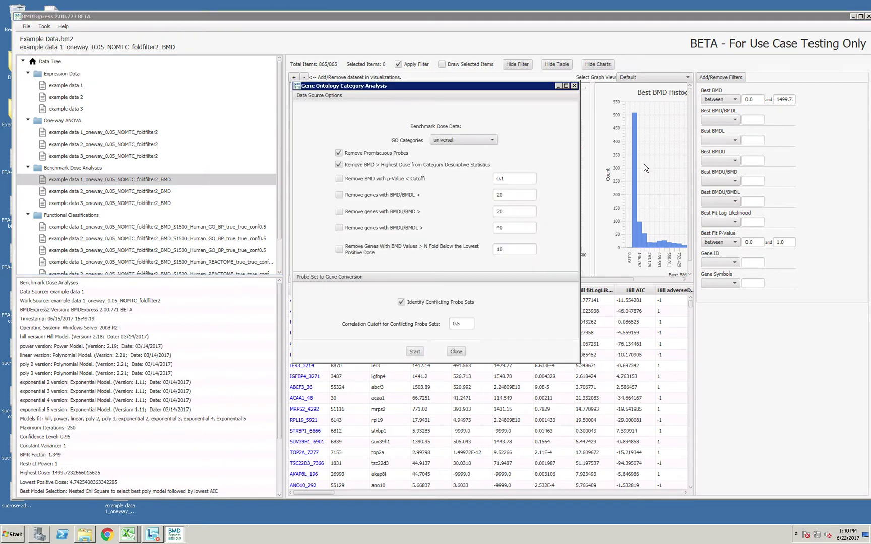
{"action": "left_click", "coordinate": [491, 140]}
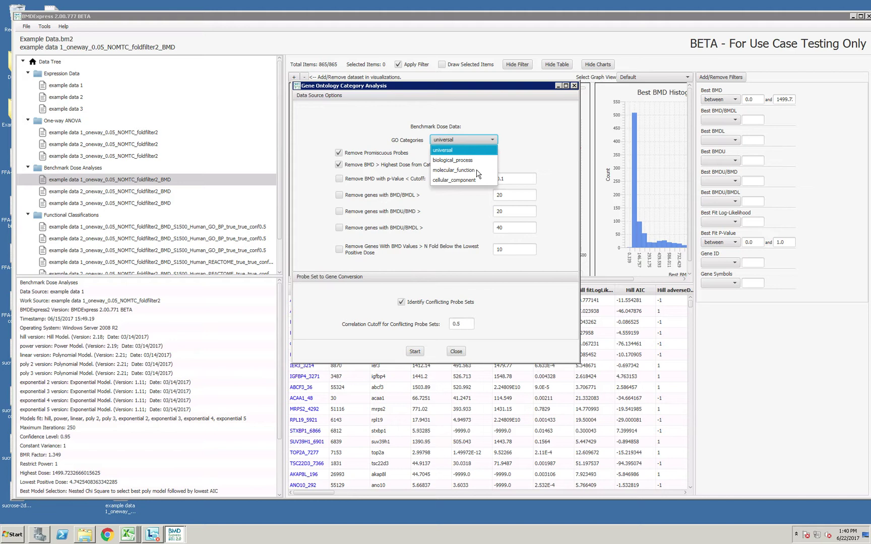
{"action": "left_click", "coordinate": [519, 152]}
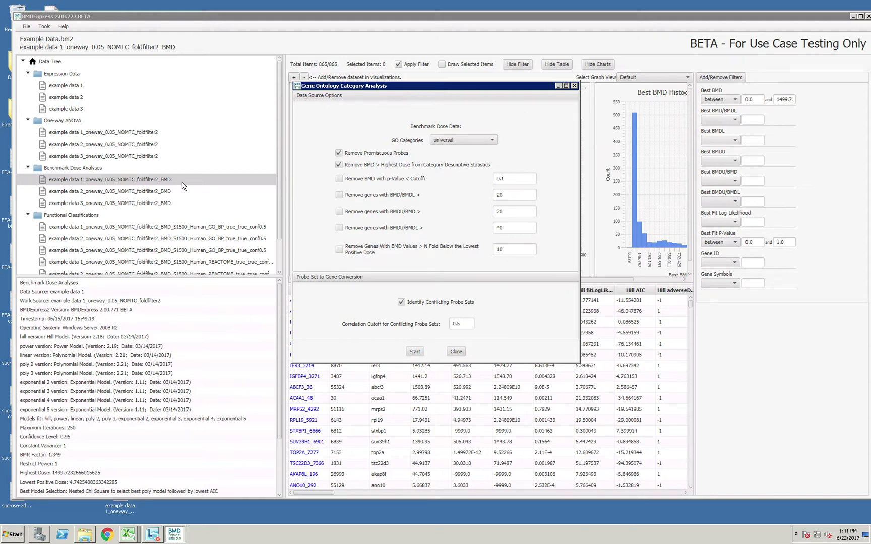
{"action": "left_click", "coordinate": [575, 87]}
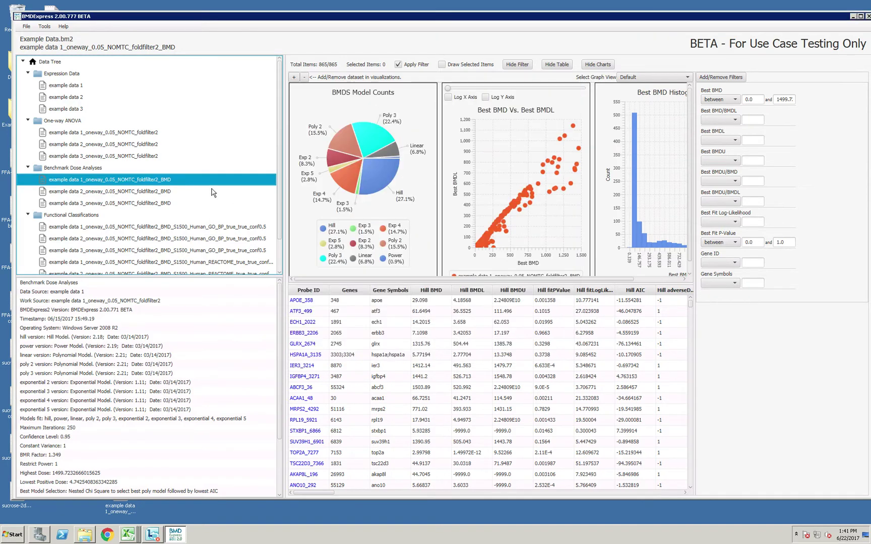
Open example data 1's GO_BP functional classification, look across its table columns and check the operator choices of the Percentage filter.
{"action": "left_click", "coordinate": [179, 228]}
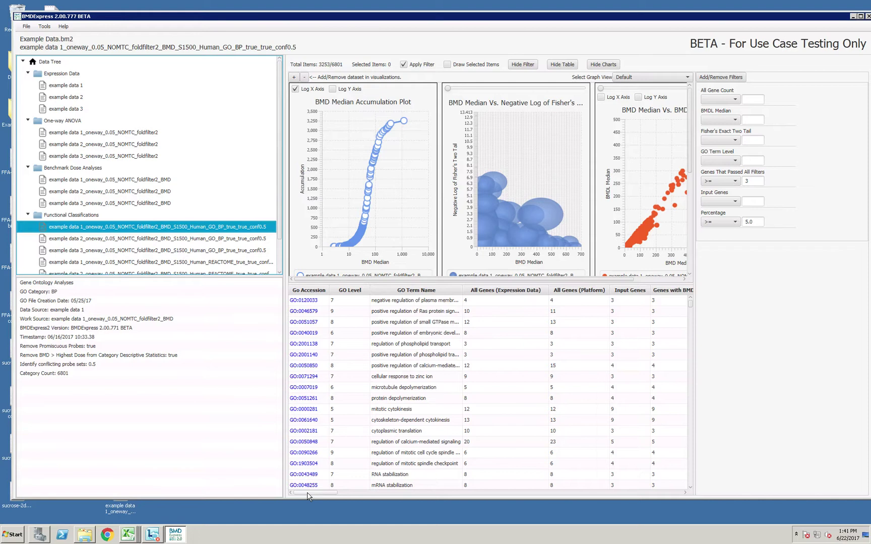
{"action": "left_click_drag", "start_coordinate": [309, 497], "coordinate": [374, 497]}
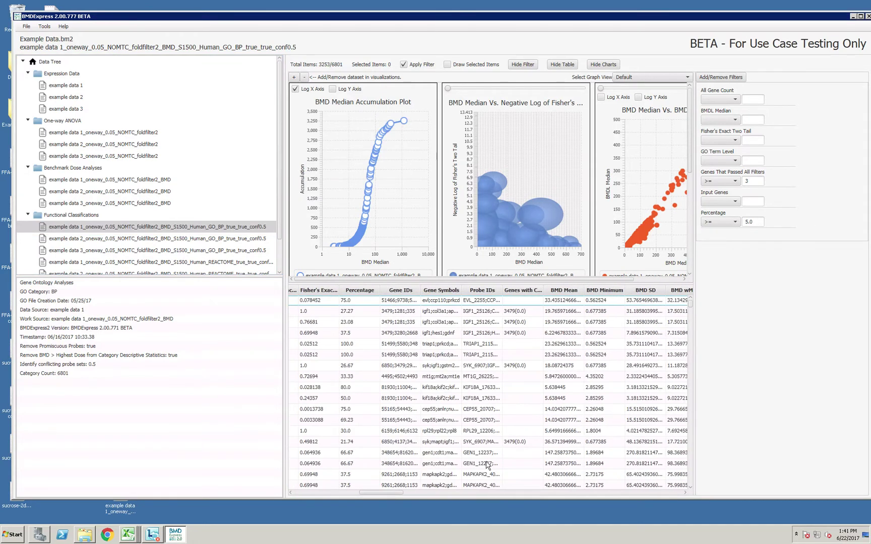
{"action": "left_click_drag", "start_coordinate": [386, 498], "coordinate": [320, 498]}
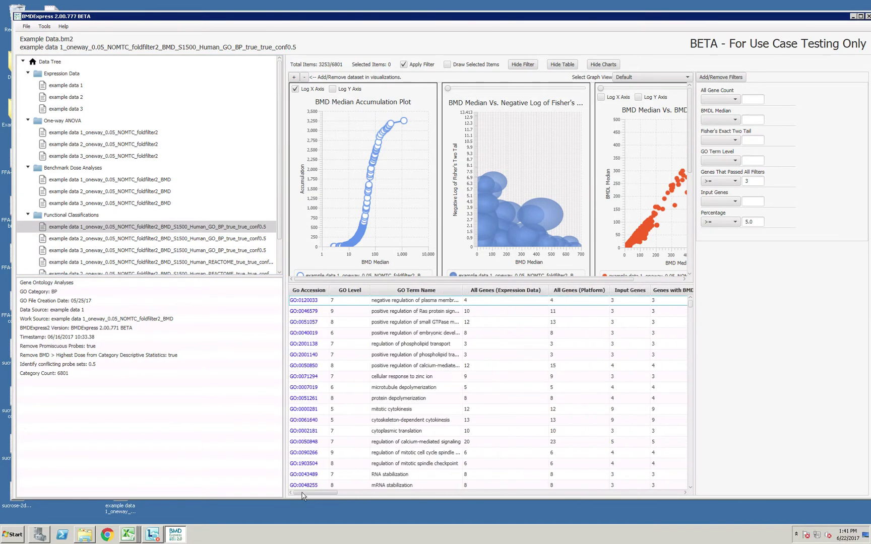
{"action": "left_click", "coordinate": [210, 229]}
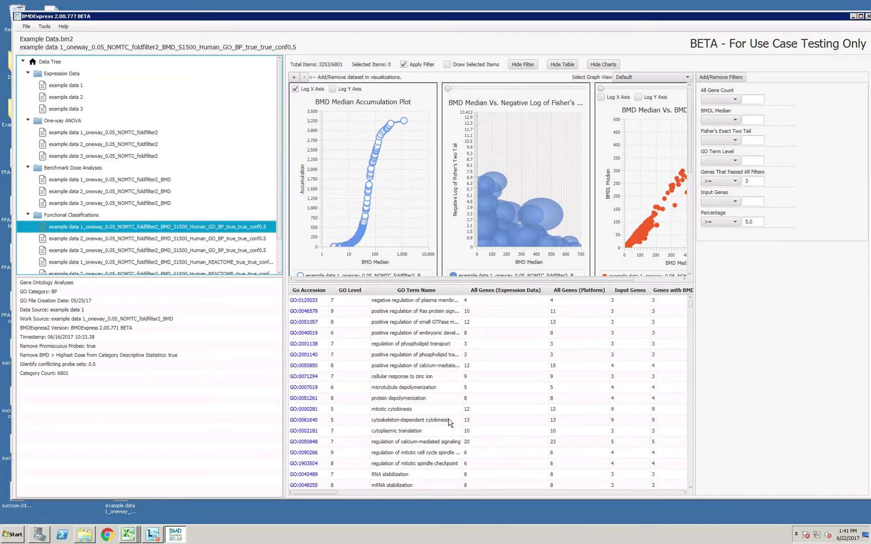
{"action": "left_click_drag", "start_coordinate": [335, 496], "coordinate": [357, 496]}
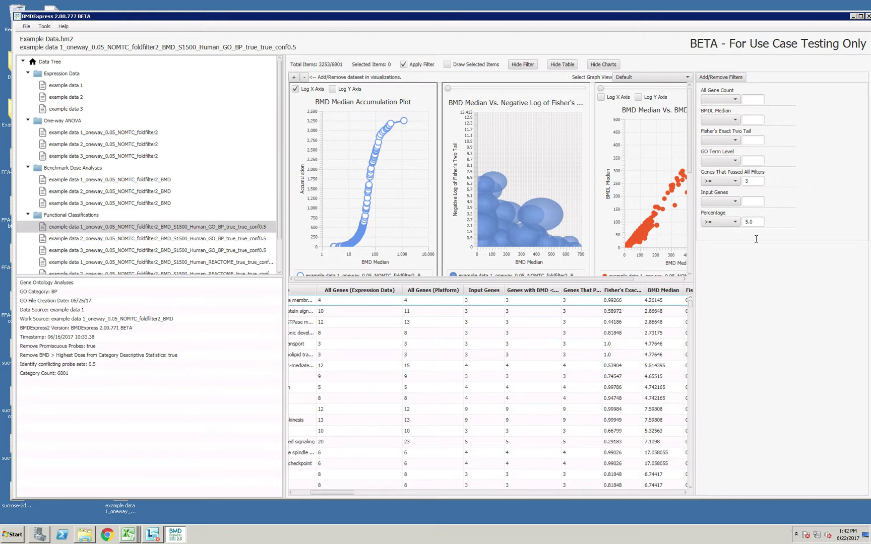
{"action": "left_click", "coordinate": [735, 222]}
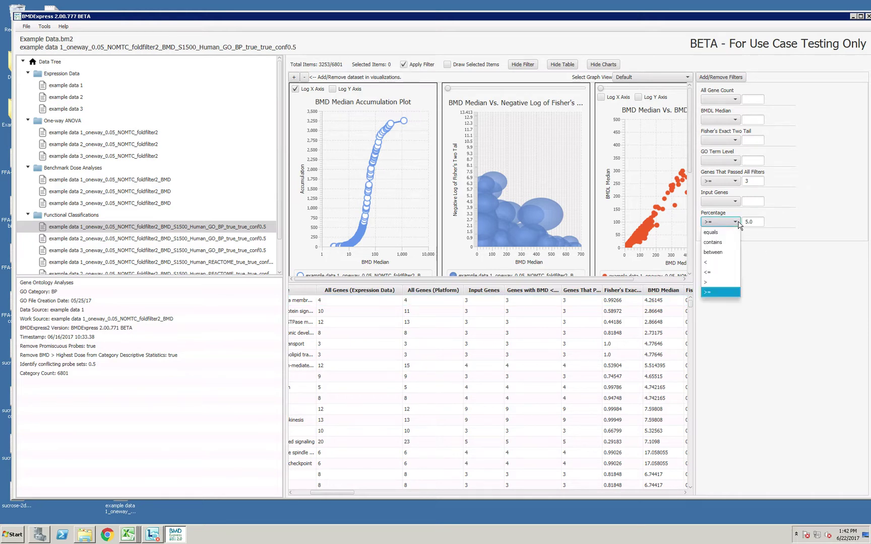
{"action": "left_click", "coordinate": [738, 225]}
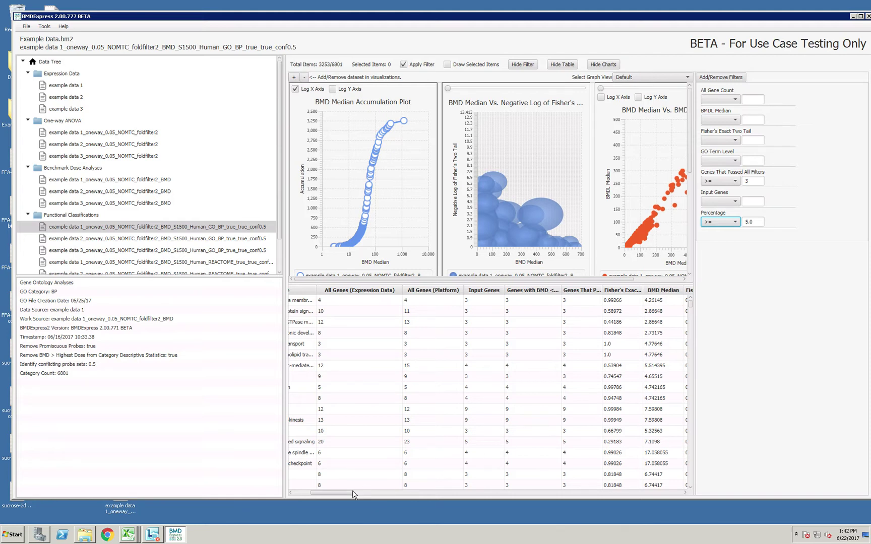
Sort the GO classification results table by BMD Median in ascending order.
{"action": "left_click", "coordinate": [328, 494]}
{"action": "scroll", "coordinate": [328, 495], "scroll_direction": "left", "scroll_amount": 3}
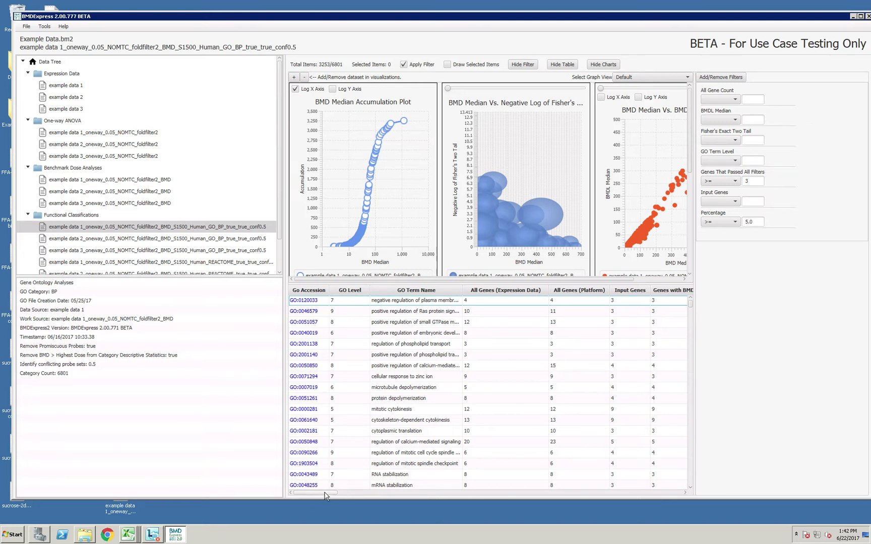
{"action": "left_click_drag", "start_coordinate": [325, 496], "coordinate": [384, 496]}
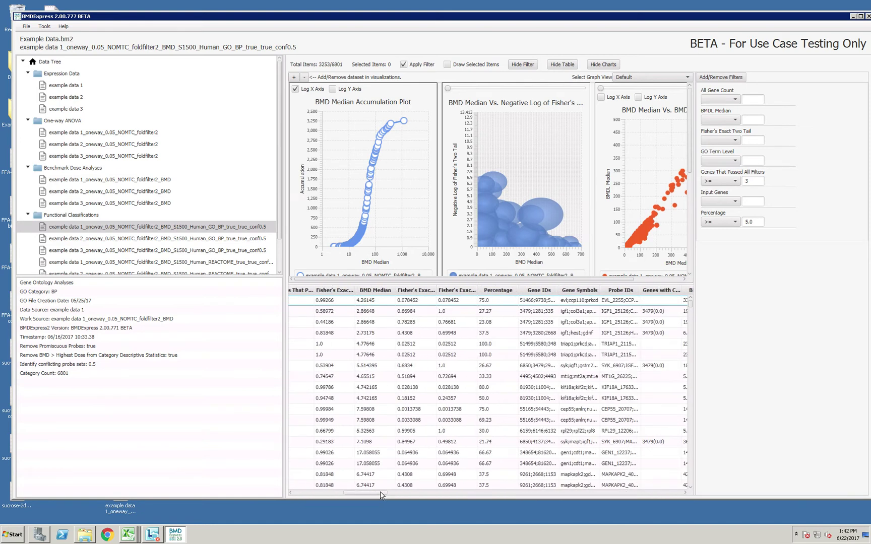
{"action": "left_click", "coordinate": [374, 291]}
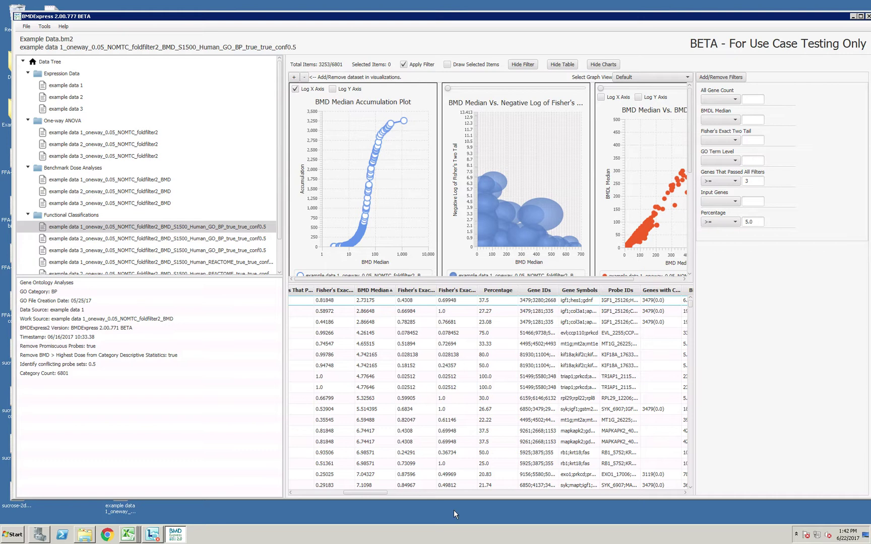
Sort the results by BMD Mean in ascending order and move the BMD Median column directly before its preceding Fisher's Exact column.
{"action": "left_click_drag", "start_coordinate": [384, 492], "coordinate": [408, 490]}
{"action": "left_click", "coordinate": [602, 292]}
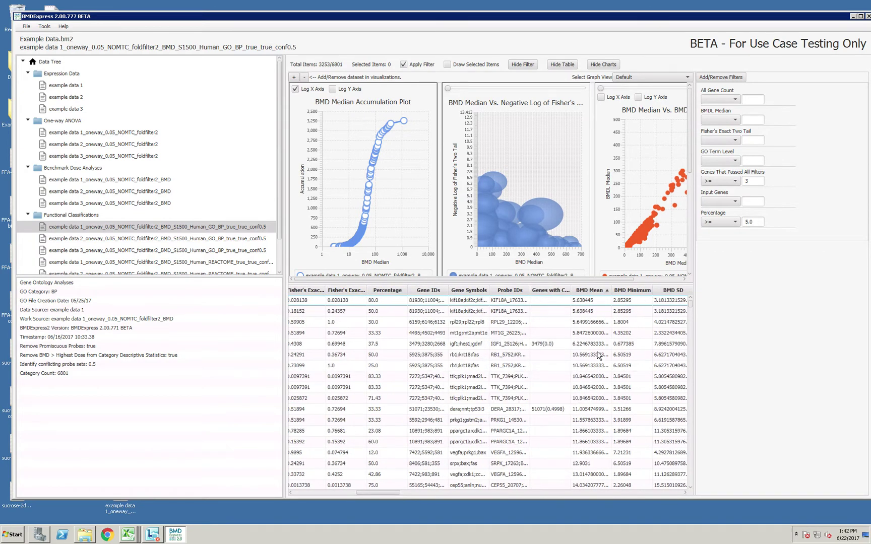
{"action": "left_click_drag", "start_coordinate": [384, 493], "coordinate": [369, 494]}
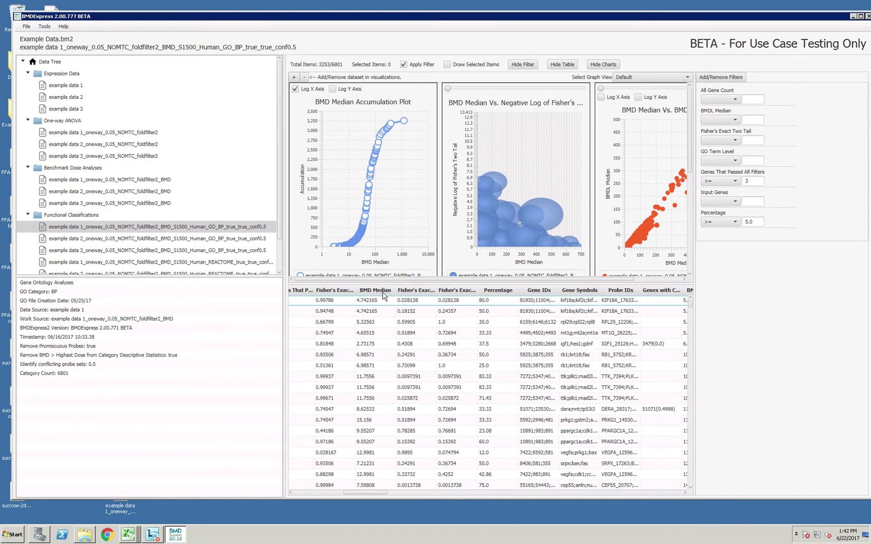
{"action": "left_click_drag", "start_coordinate": [382, 292], "coordinate": [310, 293]}
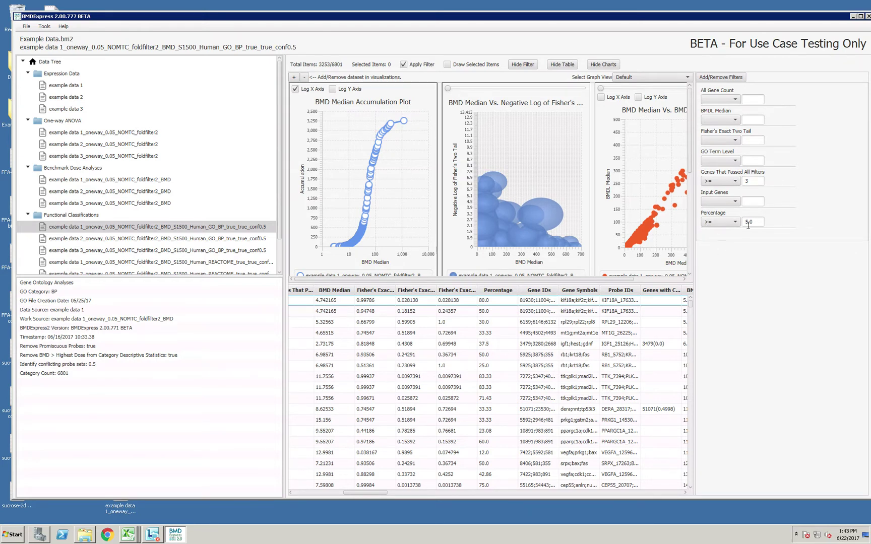
Try a Genes That Passed All Filters minimum of 4, and restore it to 3.
{"action": "double_click", "coordinate": [748, 180]}
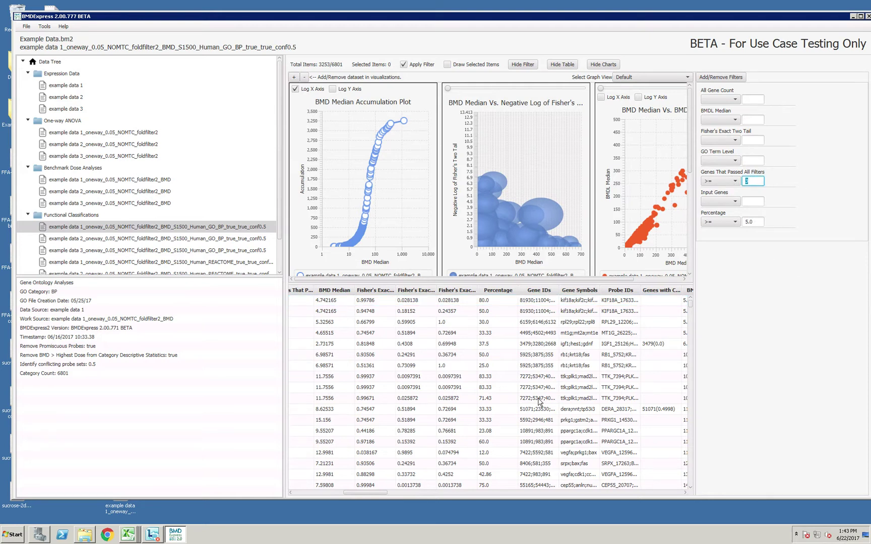
{"action": "type", "text": "4"}
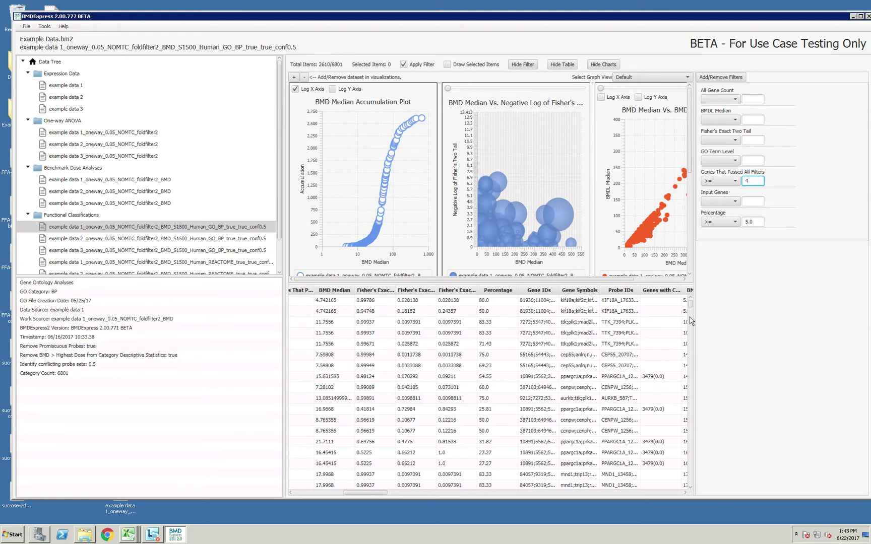
{"action": "key", "text": "BackSpace"}
{"action": "type", "text": "3"}
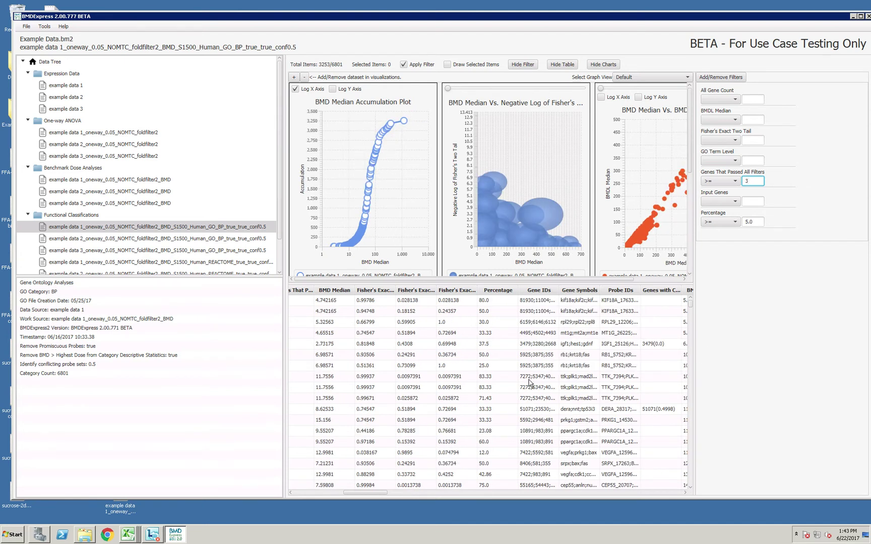
Check the actions available for example data 1's GO_BP result, and view its BMD Median Accumulation Plot enlarged, closing it again.
{"action": "right_click", "coordinate": [195, 228]}
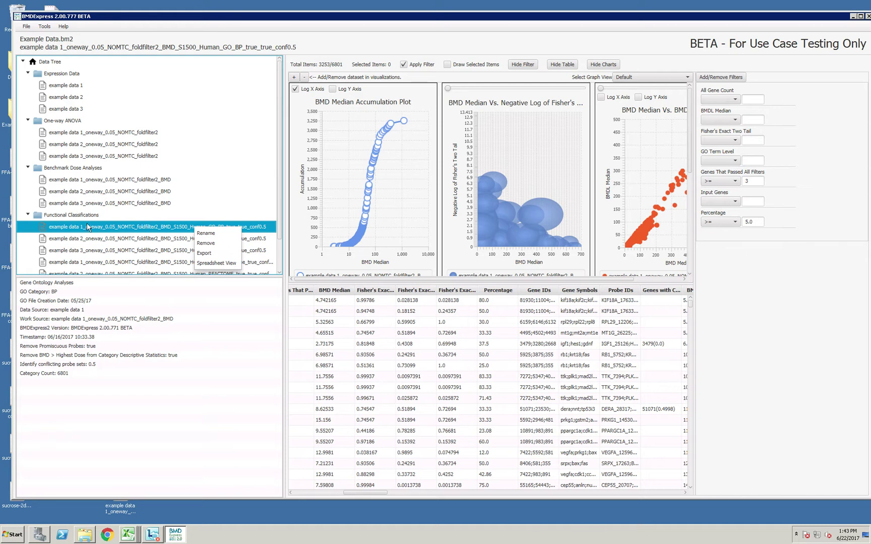
{"action": "double_click", "coordinate": [401, 237]}
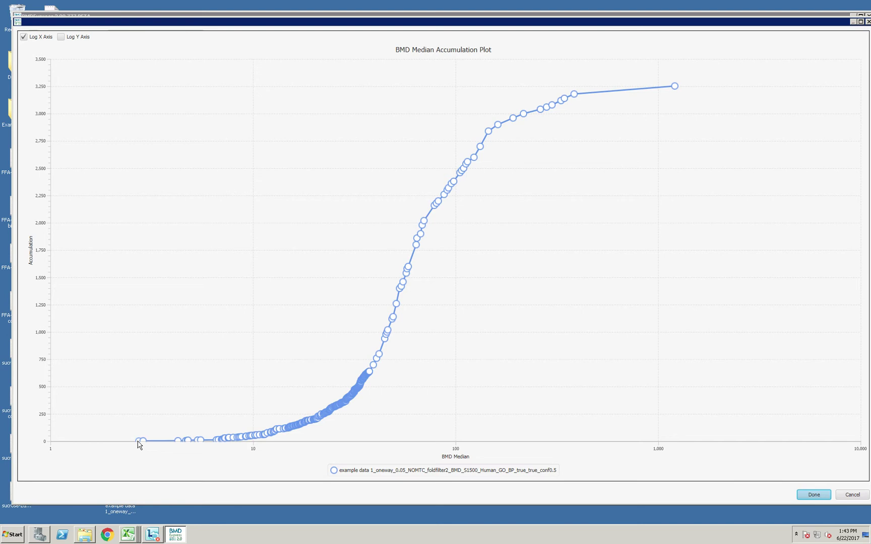
{"action": "mouse_move", "coordinate": [138, 441]}
{"action": "mouse_move", "coordinate": [379, 356]}
{"action": "left_click", "coordinate": [820, 497]}
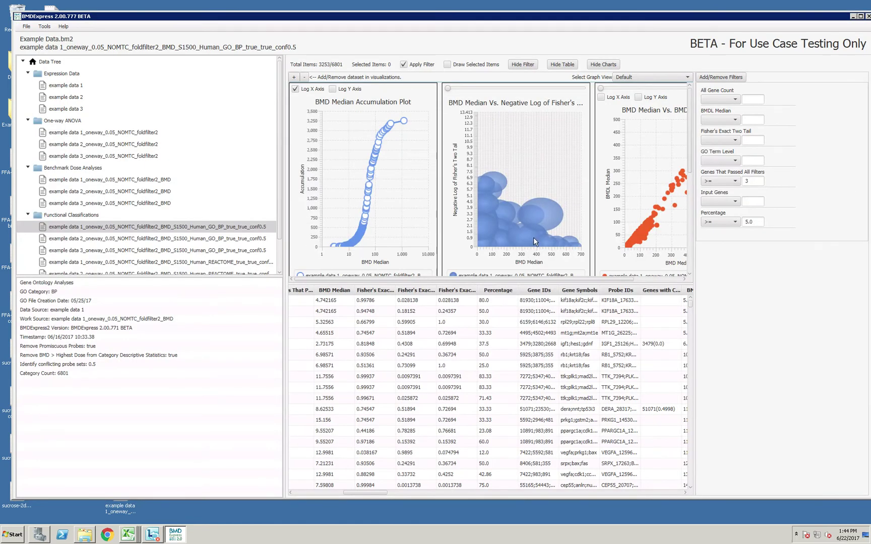
View the Negative Log of Fisher's Two Tail bubble chart and the BMD Median Vs. BMDL Median plot enlarged, closing each one.
{"action": "double_click", "coordinate": [536, 242]}
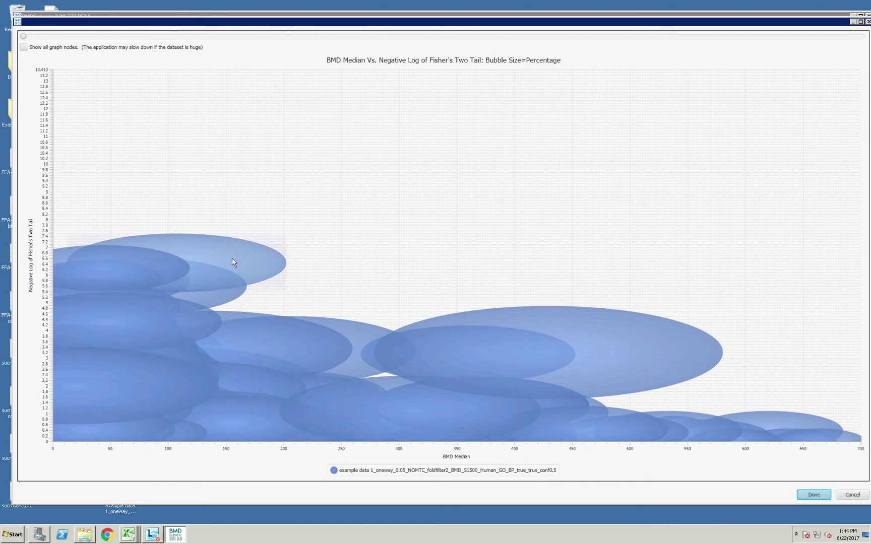
{"action": "mouse_move", "coordinate": [232, 260]}
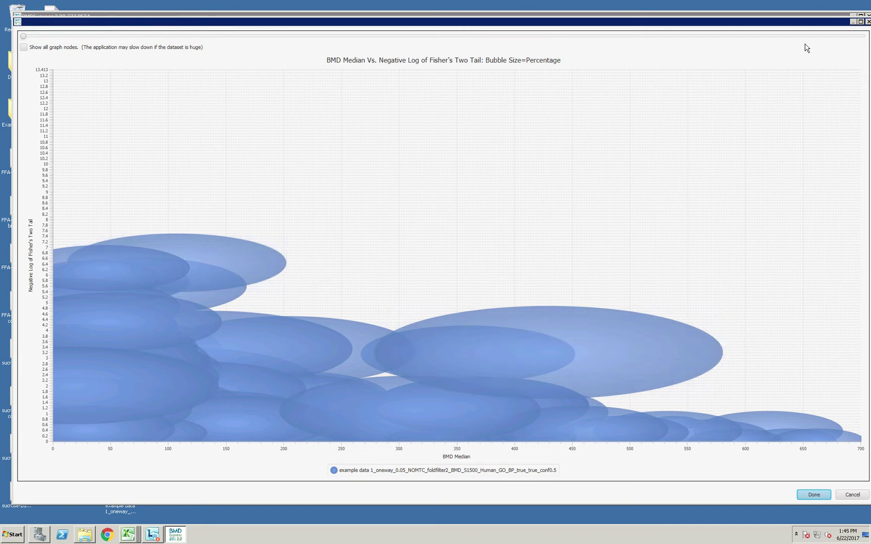
{"action": "left_click", "coordinate": [867, 22]}
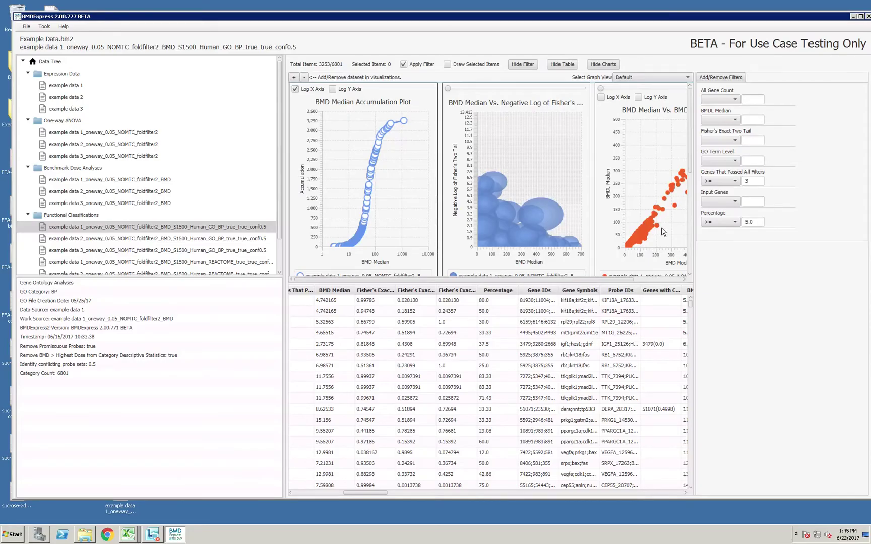
{"action": "double_click", "coordinate": [664, 232]}
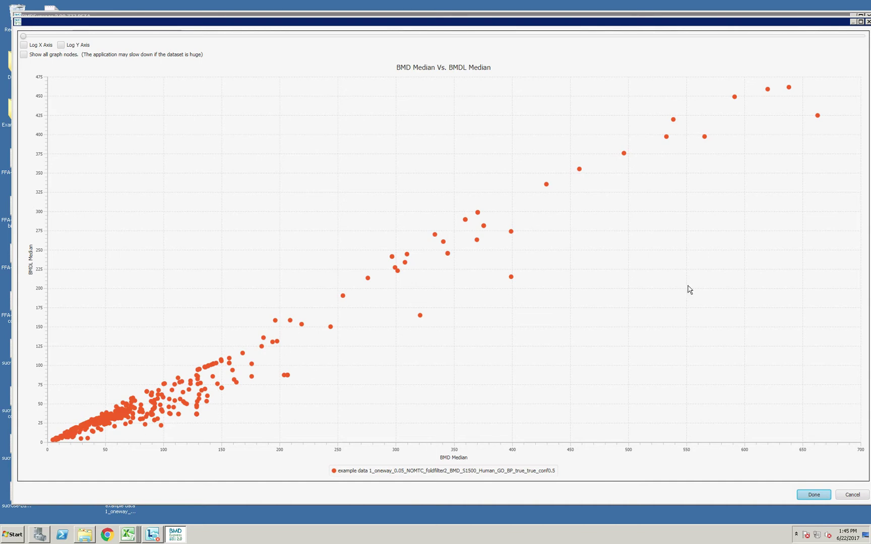
{"action": "left_click", "coordinate": [814, 495]}
Switch the graph view to Box and Whisker and view the Range Plot enlarged, closing it again.
{"action": "left_click", "coordinate": [651, 78]}
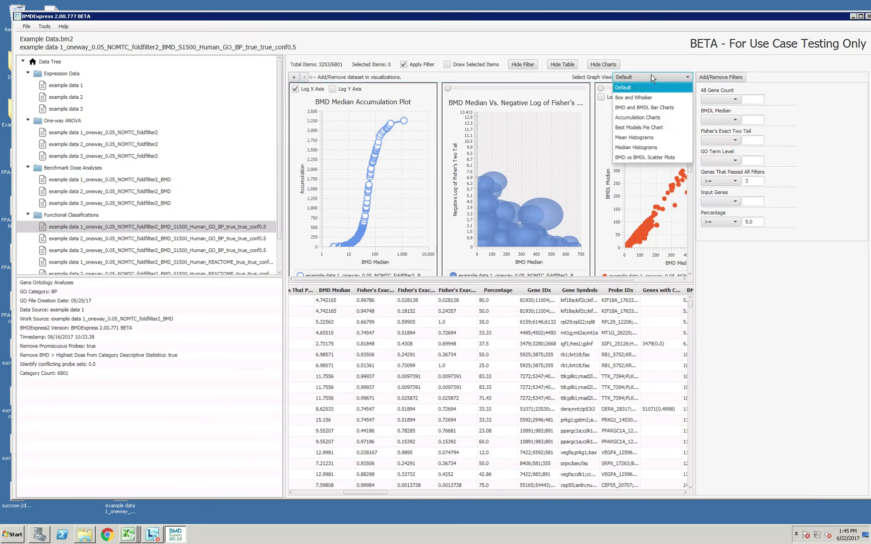
{"action": "left_click", "coordinate": [650, 99]}
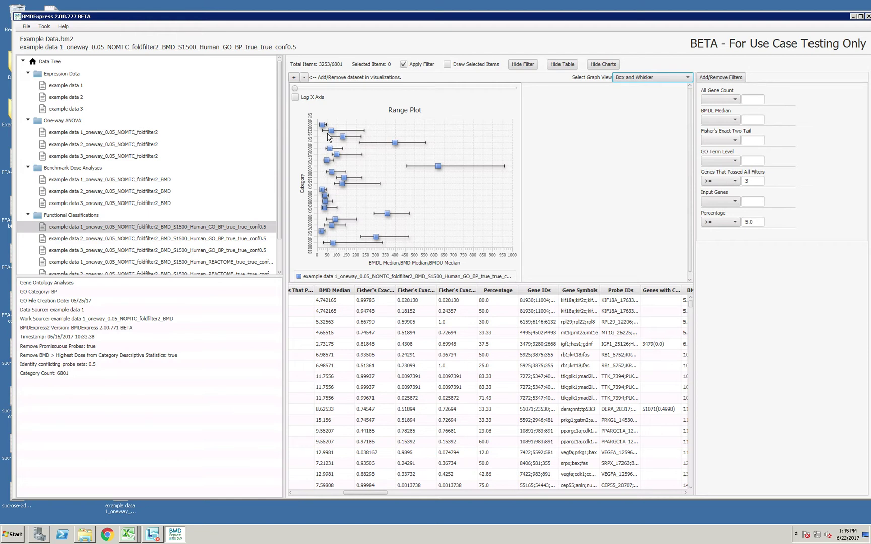
{"action": "double_click", "coordinate": [378, 159]}
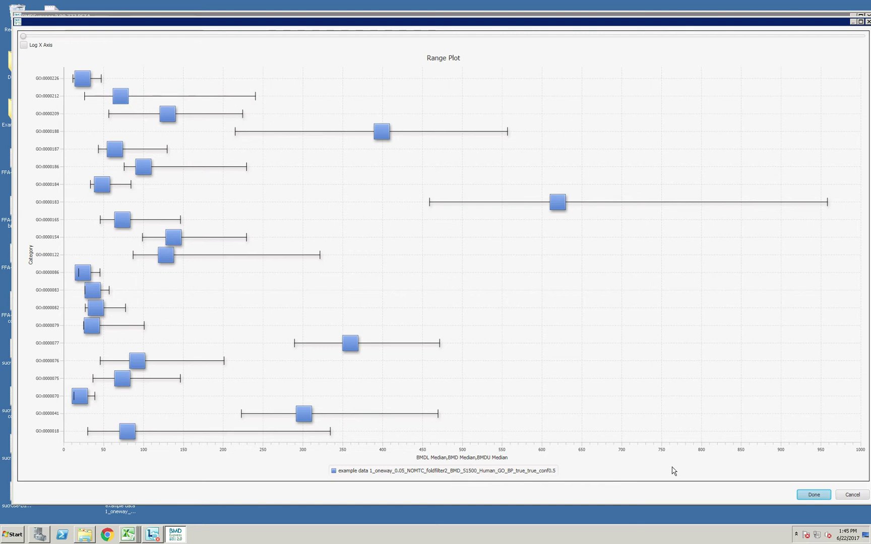
{"action": "left_click", "coordinate": [806, 495]}
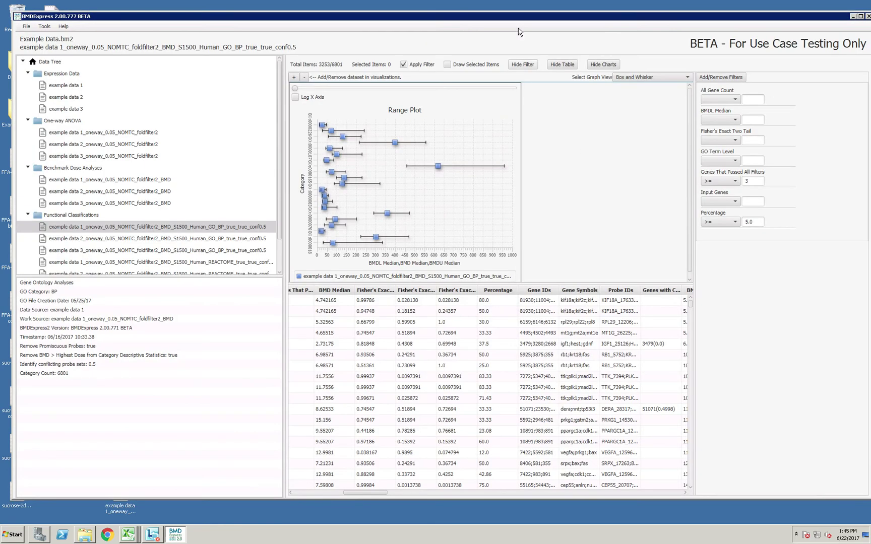
Show the BMD and BMDL Bar Charts view, followed by the Accumulation Charts view, and look through its lower row of plots.
{"action": "left_click", "coordinate": [640, 78]}
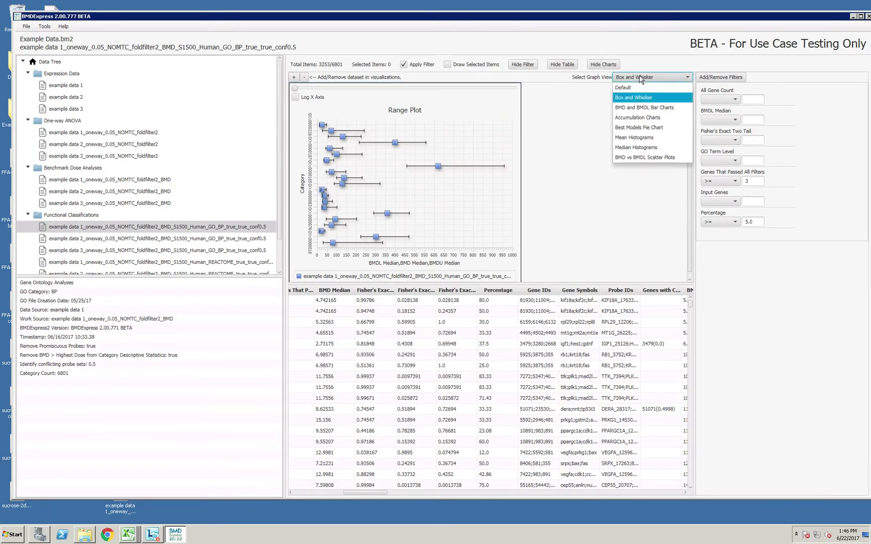
{"action": "left_click", "coordinate": [643, 108]}
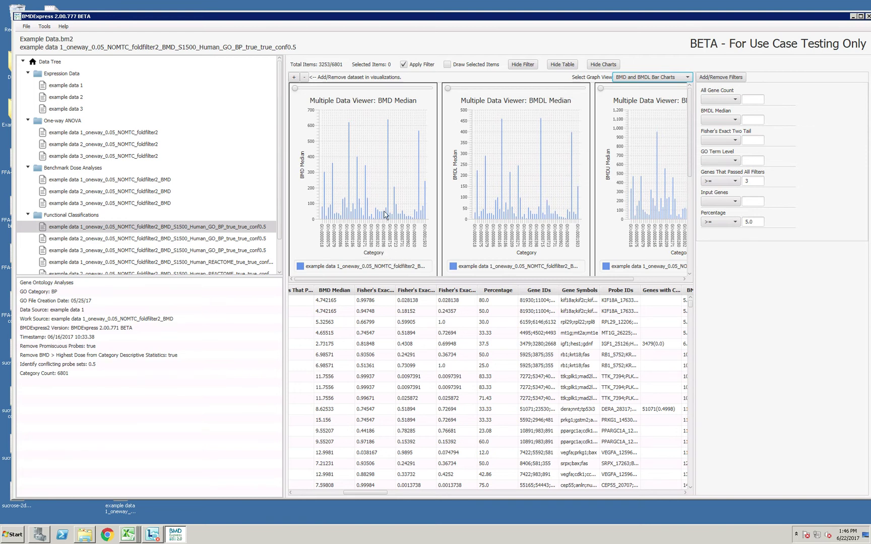
{"action": "left_click", "coordinate": [669, 81]}
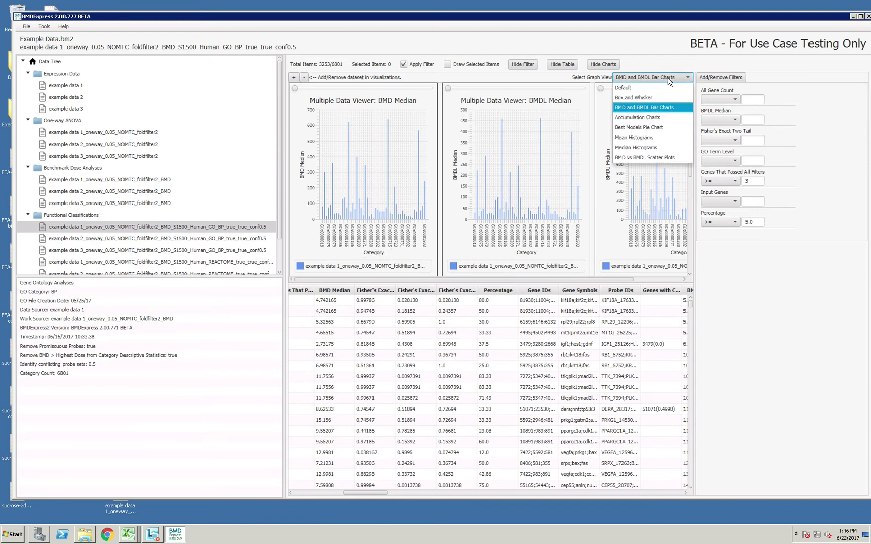
{"action": "left_click", "coordinate": [660, 118]}
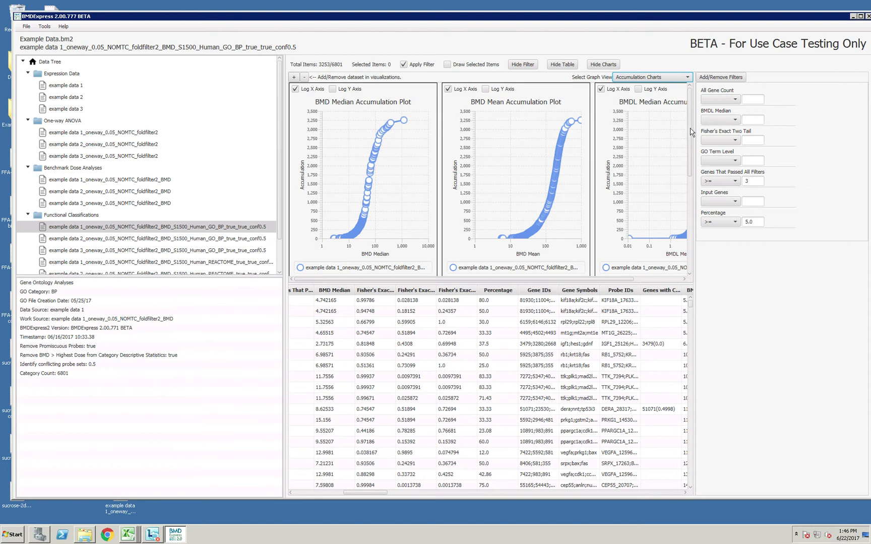
{"action": "left_click_drag", "start_coordinate": [690, 135], "coordinate": [690, 250]}
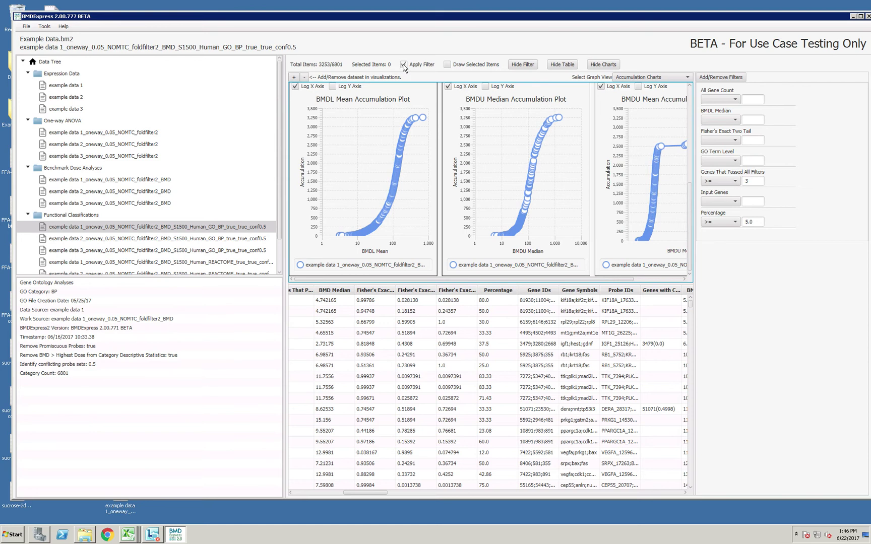
Switch the graph view to Best Models Pie Chart and check the other available graph views.
{"action": "left_click", "coordinate": [658, 80]}
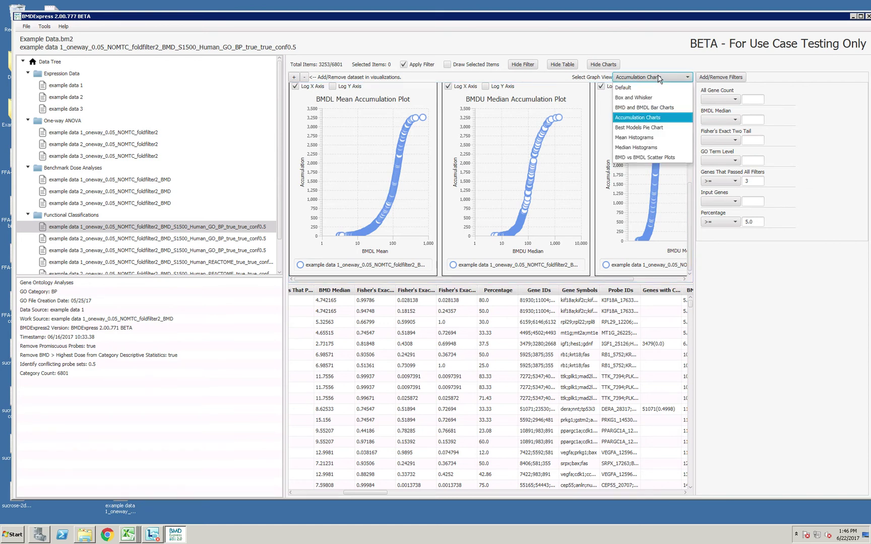
{"action": "left_click", "coordinate": [653, 128]}
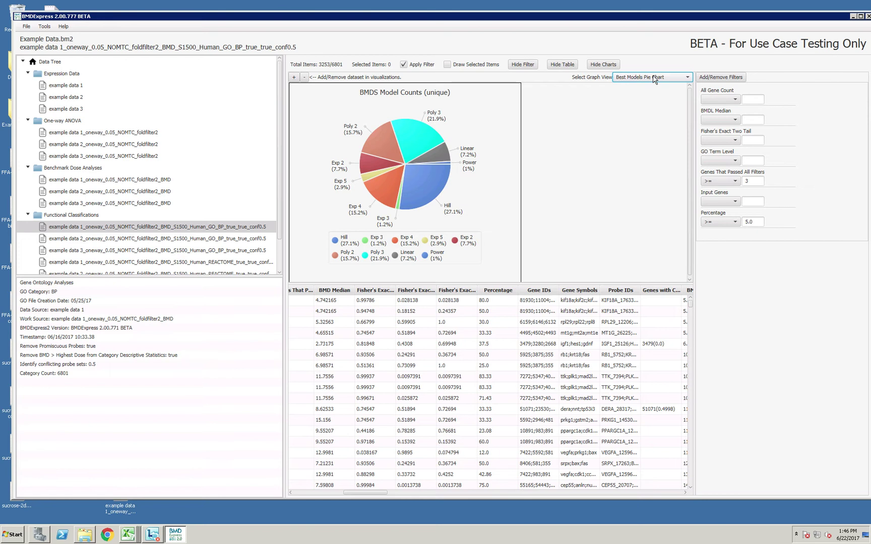
{"action": "left_click", "coordinate": [654, 78]}
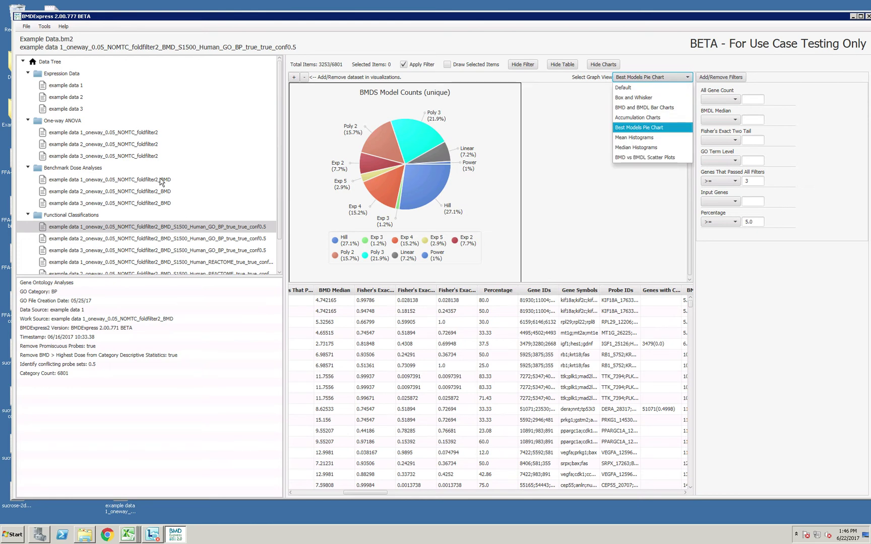
Switch the graph view to Mean Histograms and look through its rows of BMD, BMDL and percentile histograms.
{"action": "left_click", "coordinate": [636, 138]}
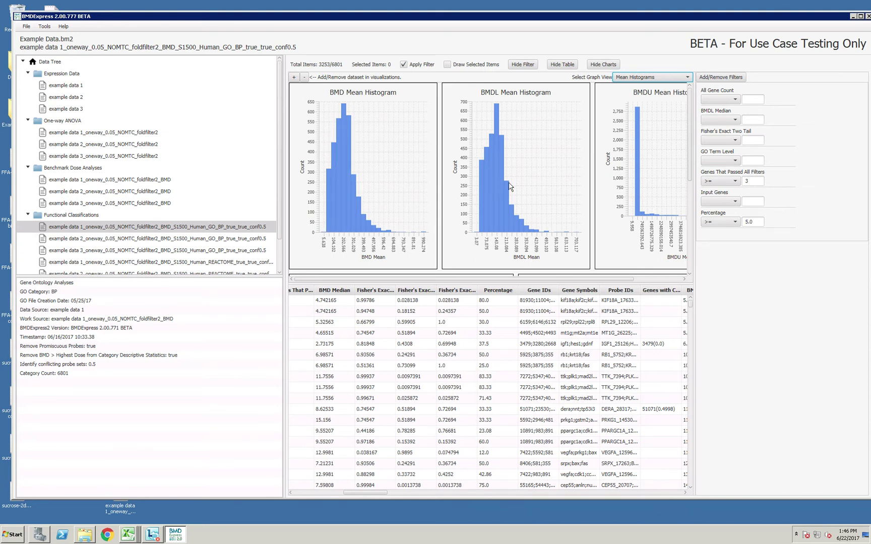
{"action": "left_click", "coordinate": [681, 78]}
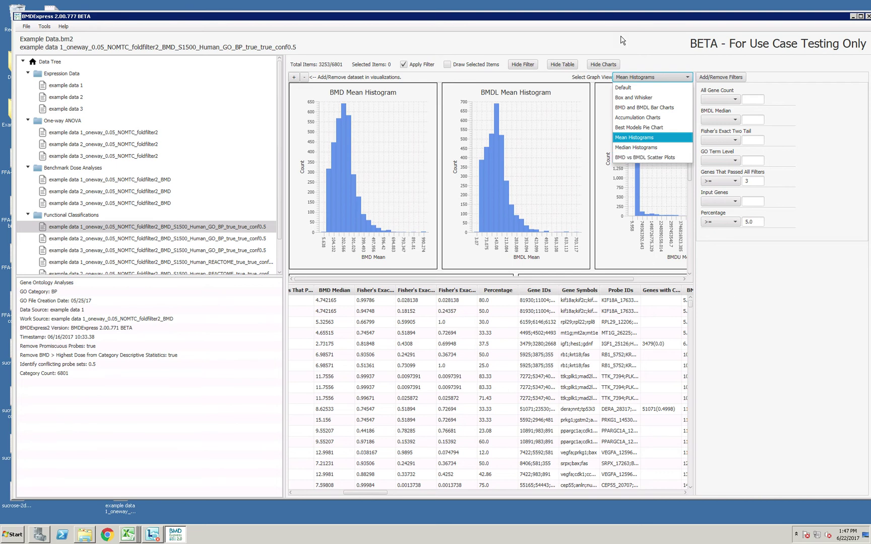
{"action": "left_click", "coordinate": [600, 112]}
{"action": "scroll", "coordinate": [584, 222], "scroll_direction": "down", "scroll_amount": 5}
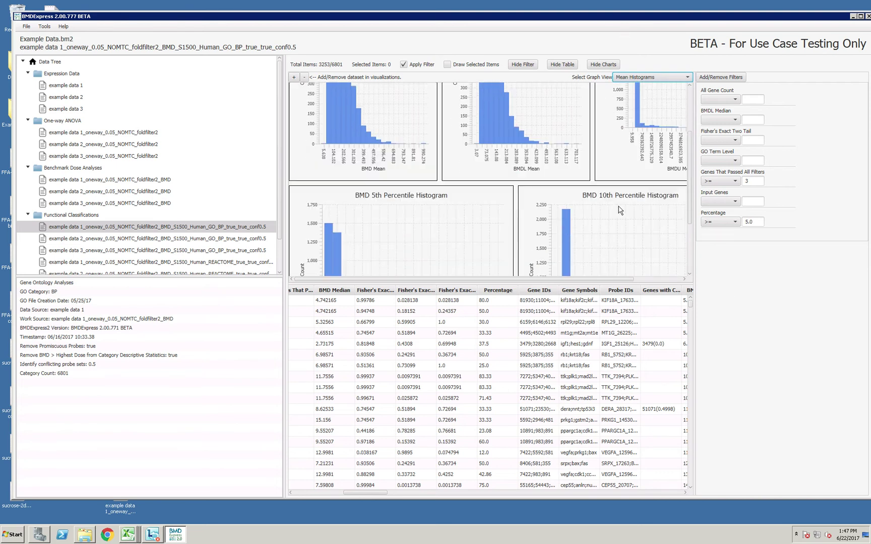
{"action": "scroll", "coordinate": [518, 191], "scroll_direction": "up", "scroll_amount": 5}
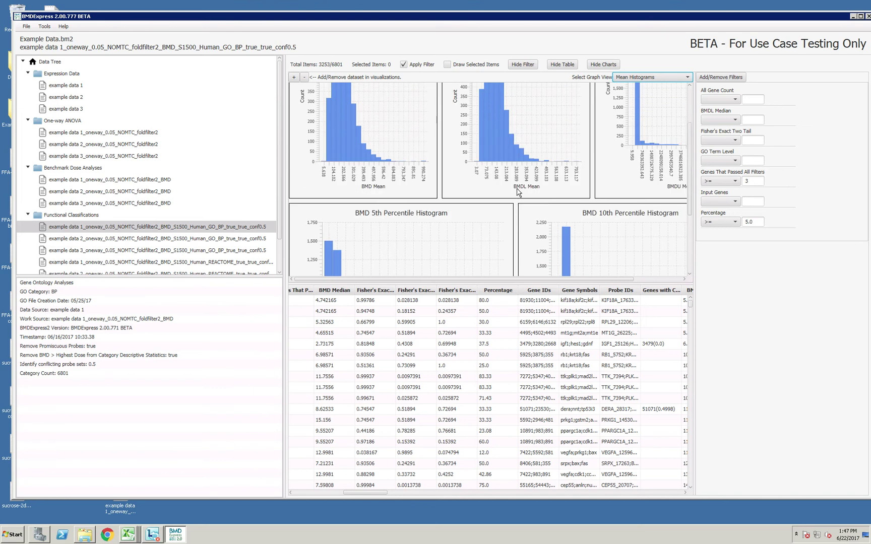
{"action": "left_click", "coordinate": [562, 65]}
{"action": "left_click", "coordinate": [563, 64]}
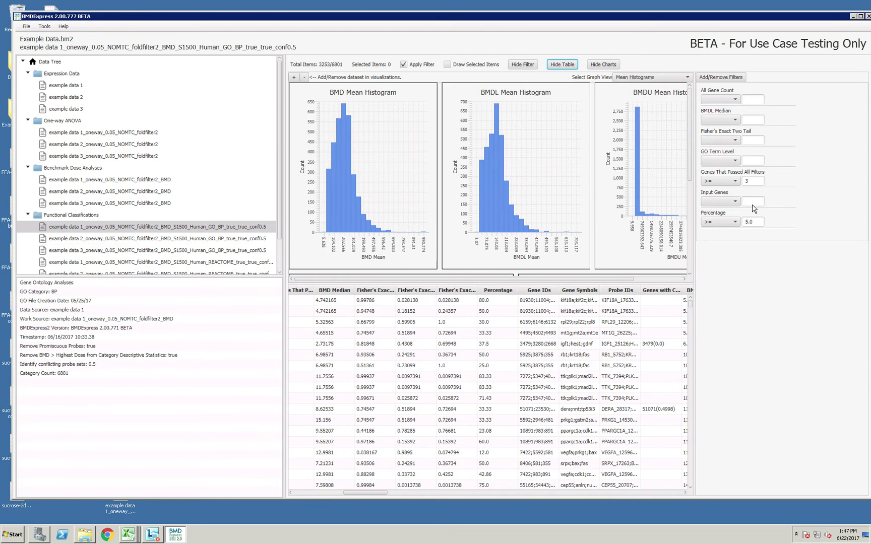
{"action": "mouse_move", "coordinate": [690, 128]}
{"action": "left_mouse_down"}
{"action": "mouse_move", "coordinate": [690, 135]}
{"action": "mouse_move", "coordinate": [690, 126]}
{"action": "left_mouse_up"}
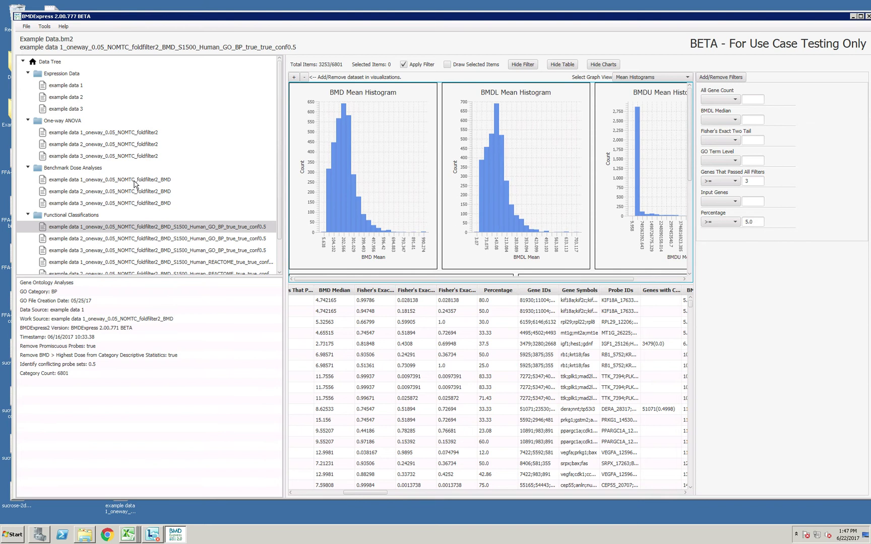
Show the example data 1 results for One-way ANOVA, Benchmark Dose Analyses and the GO_BP functional classification in turn.
{"action": "left_click", "coordinate": [130, 133]}
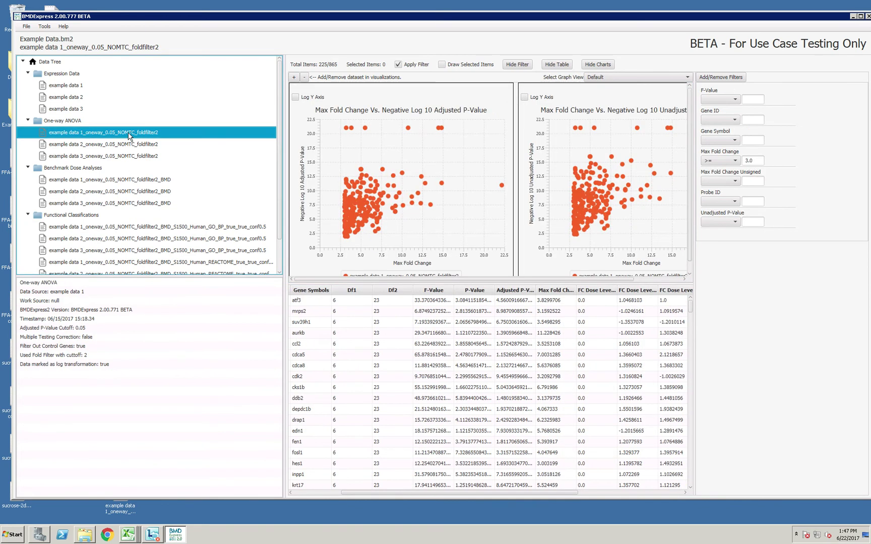
{"action": "left_click", "coordinate": [125, 180]}
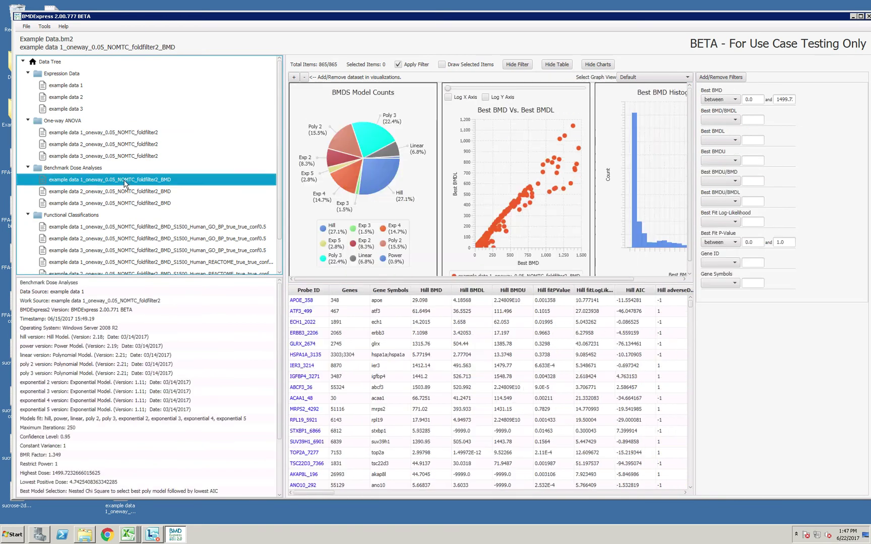
{"action": "left_click", "coordinate": [123, 227]}
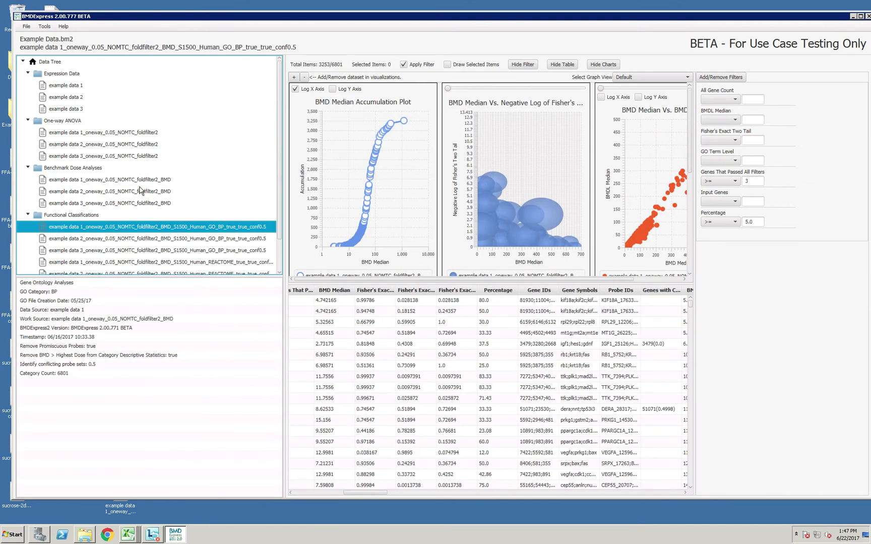
Add the GO_BP results of example data 2 and 3 to the visualization and view the BMD Median Accumulation Plot enlarged, closing it again.
{"action": "left_click", "coordinate": [294, 78]}
{"action": "left_click", "coordinate": [387, 124]}
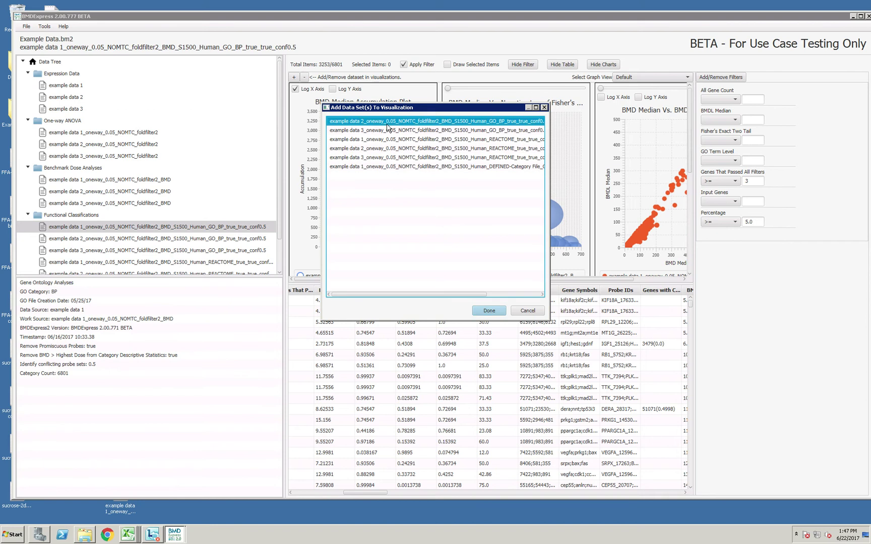
{"action": "left_click", "coordinate": [388, 132], "text": "ctrl"}
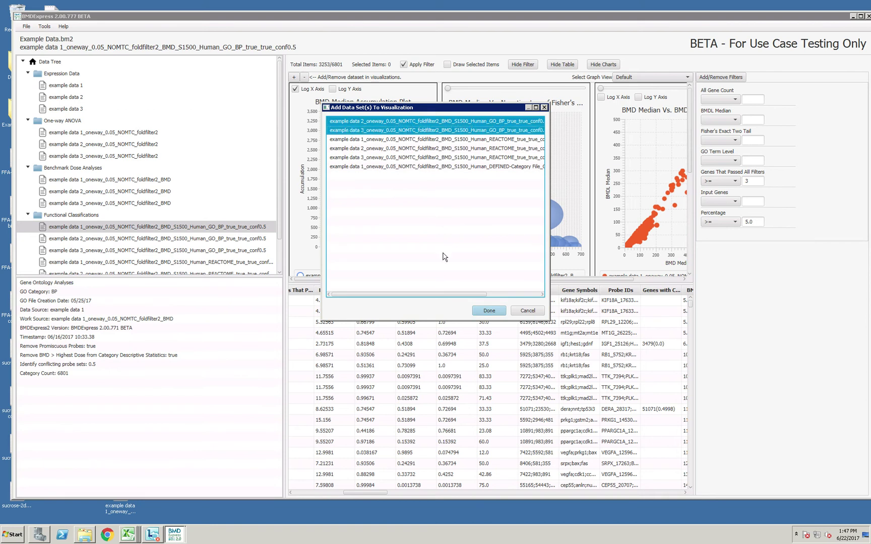
{"action": "left_click", "coordinate": [485, 311]}
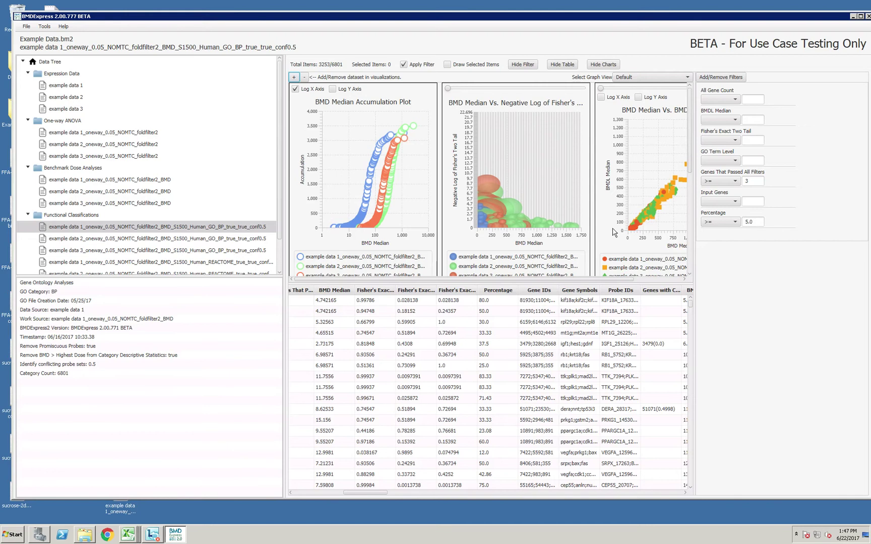
{"action": "double_click", "coordinate": [384, 212]}
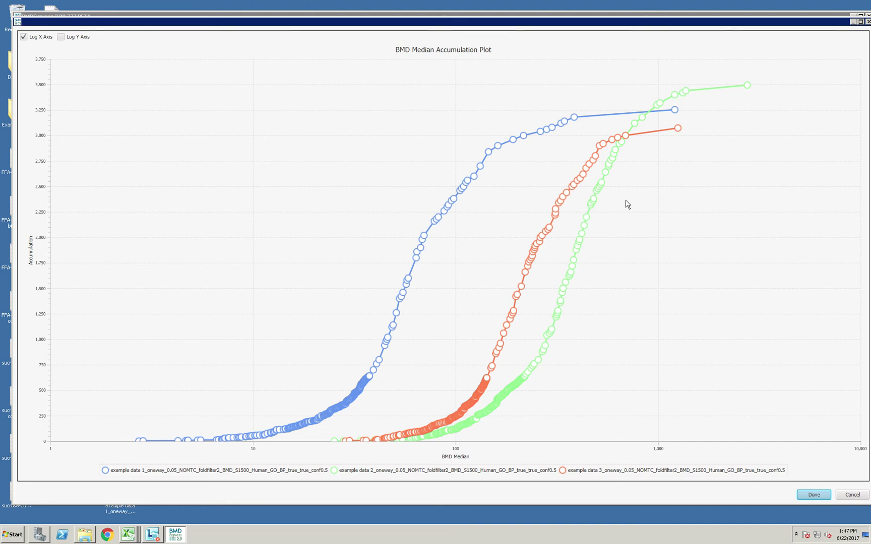
{"action": "left_click", "coordinate": [867, 21]}
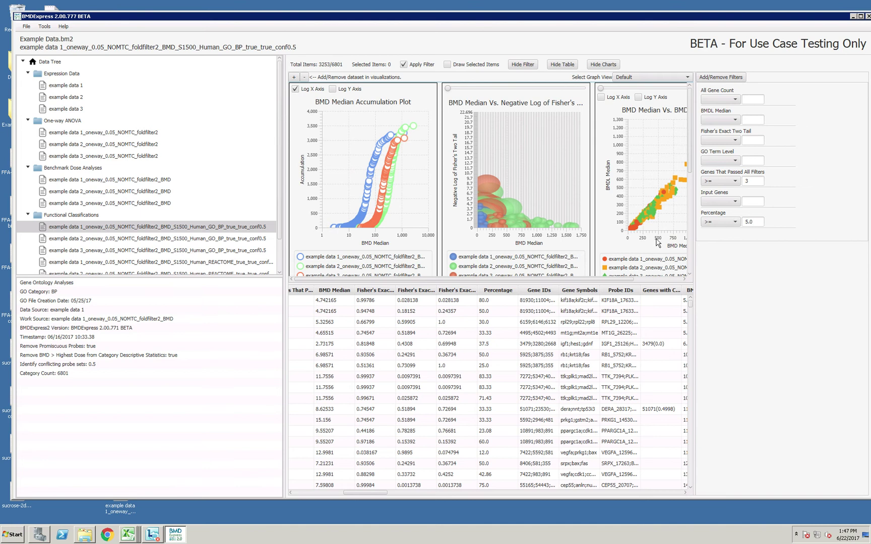
Show the Box and Whisker view with only the selected table rows GO:0051261 and GO:0002181 drawn.
{"action": "left_click", "coordinate": [668, 78]}
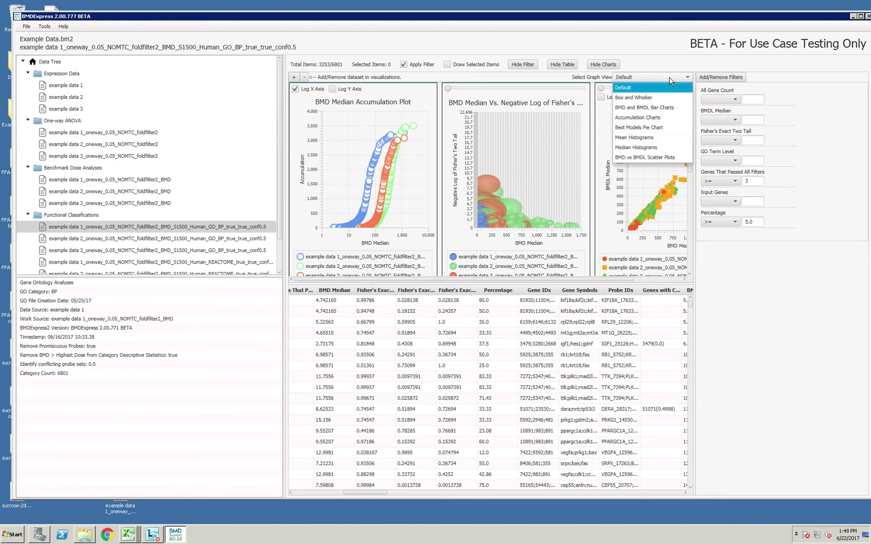
{"action": "left_click", "coordinate": [661, 97]}
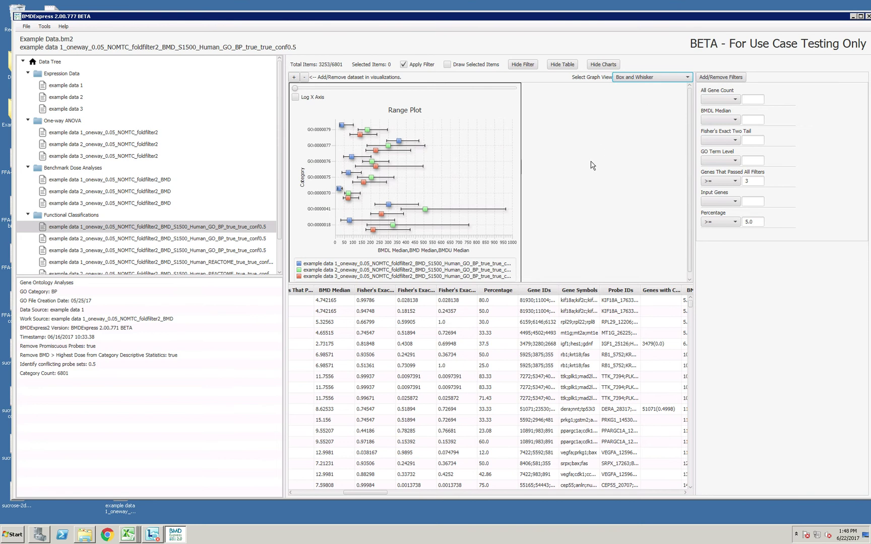
{"action": "left_click_drag", "start_coordinate": [381, 495], "coordinate": [310, 495]}
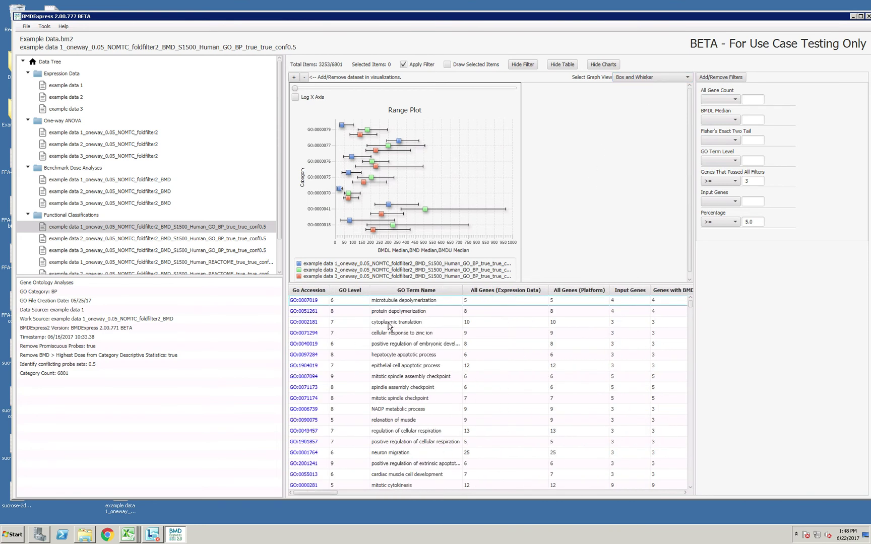
{"action": "left_click", "coordinate": [356, 312]}
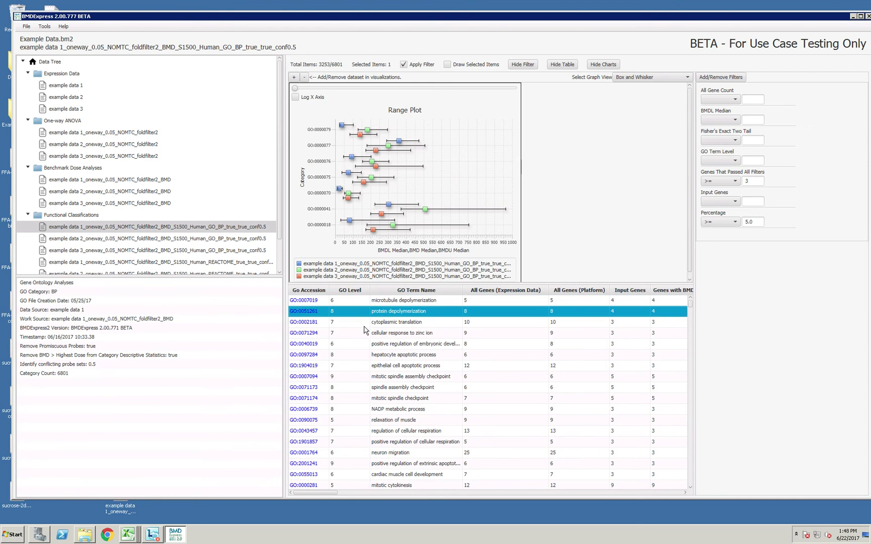
{"action": "left_click", "coordinate": [365, 323], "text": "ctrl"}
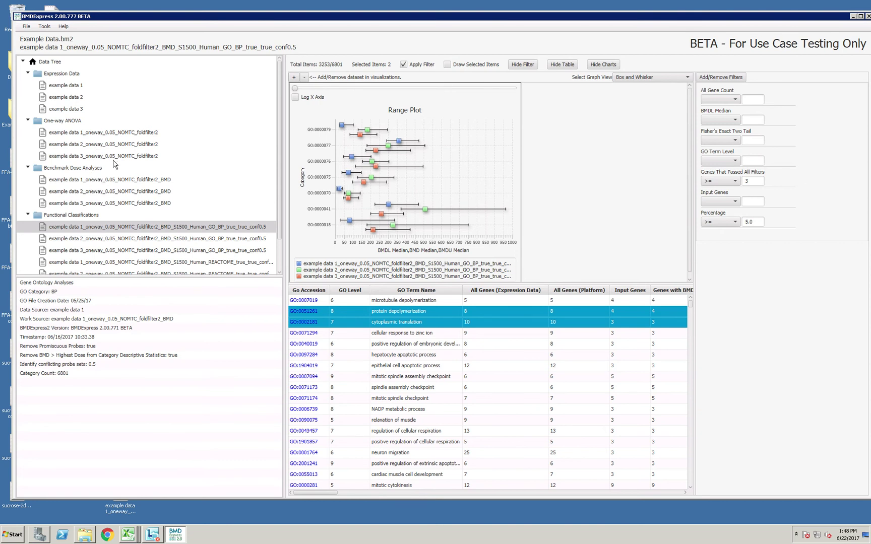
{"action": "left_click", "coordinate": [447, 64]}
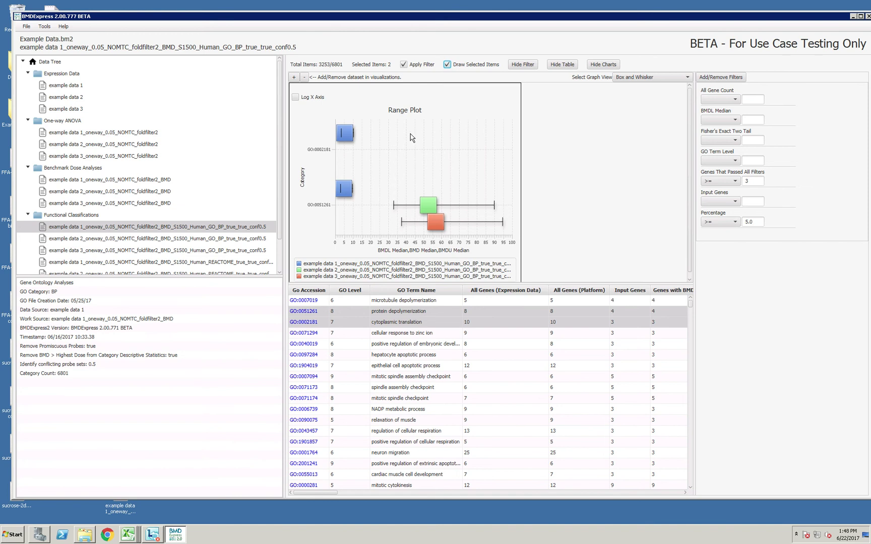
Remove the GO_BP data sets of example data 2 and 3 from the visualization.
{"action": "left_click", "coordinate": [305, 78]}
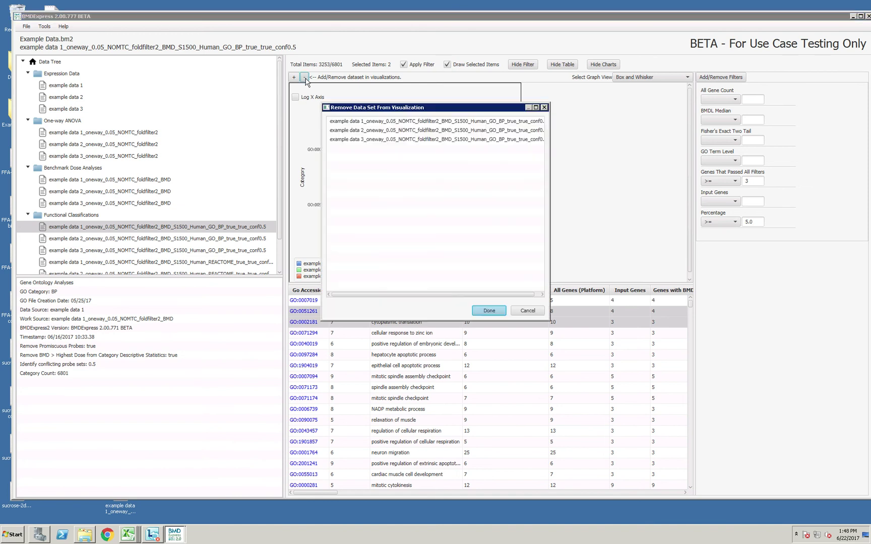
{"action": "left_click", "coordinate": [355, 131]}
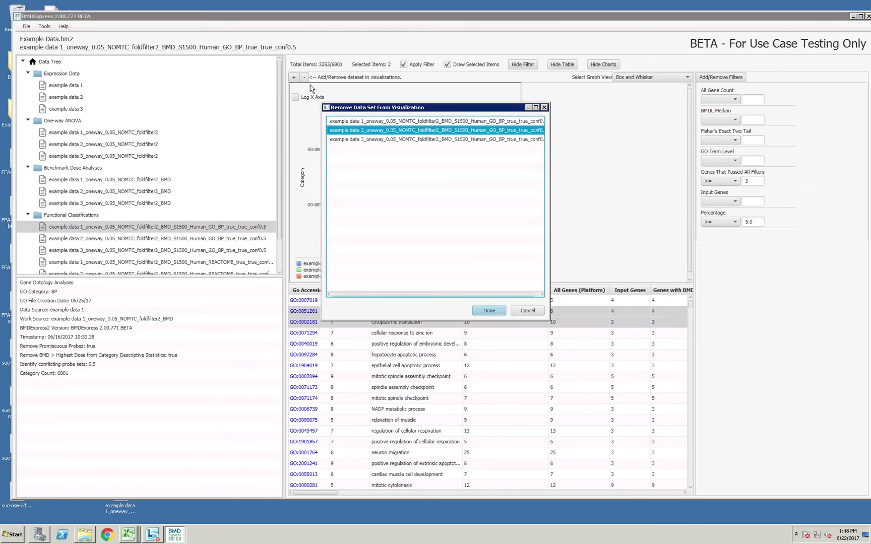
{"action": "left_click", "coordinate": [350, 140], "text": "ctrl"}
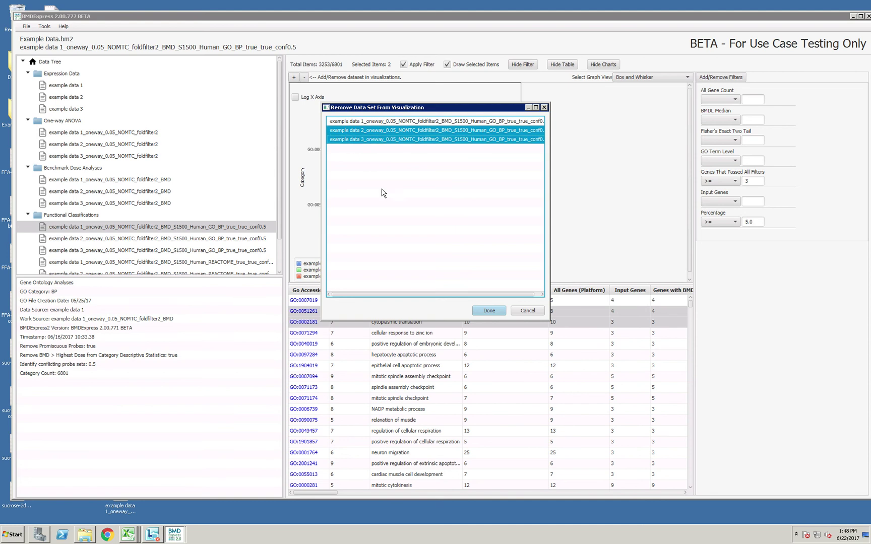
{"action": "left_click", "coordinate": [488, 311]}
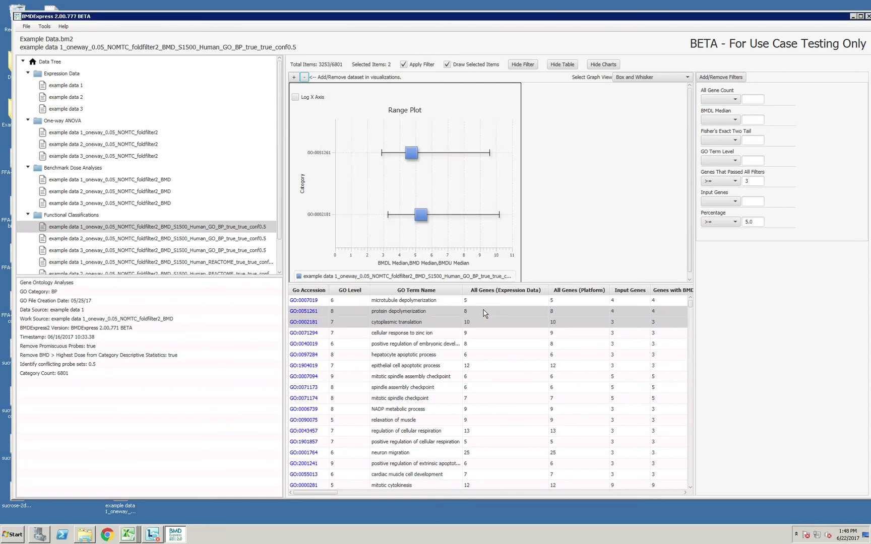
Switch the graph view to Default and extend the row selection with GO:0071294, GO:0040019 and GO:0097284.
{"action": "left_click", "coordinate": [631, 78]}
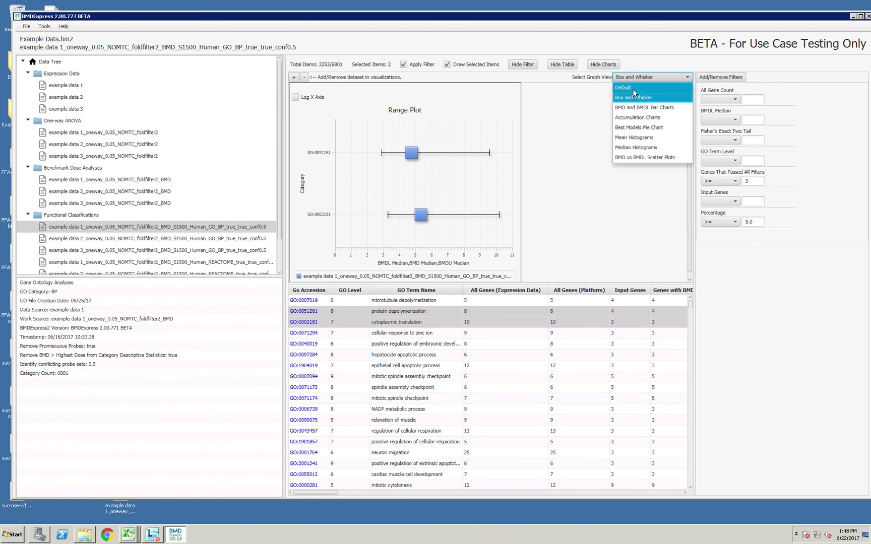
{"action": "left_click", "coordinate": [633, 89]}
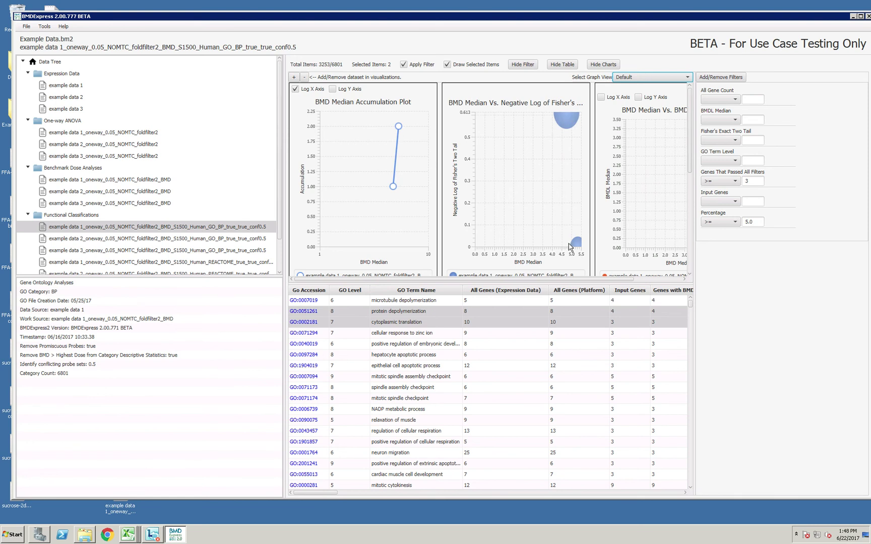
{"action": "left_click", "coordinate": [437, 332], "text": "ctrl"}
{"action": "left_click", "coordinate": [436, 344], "text": "ctrl"}
{"action": "left_click", "coordinate": [434, 356], "text": "ctrl"}
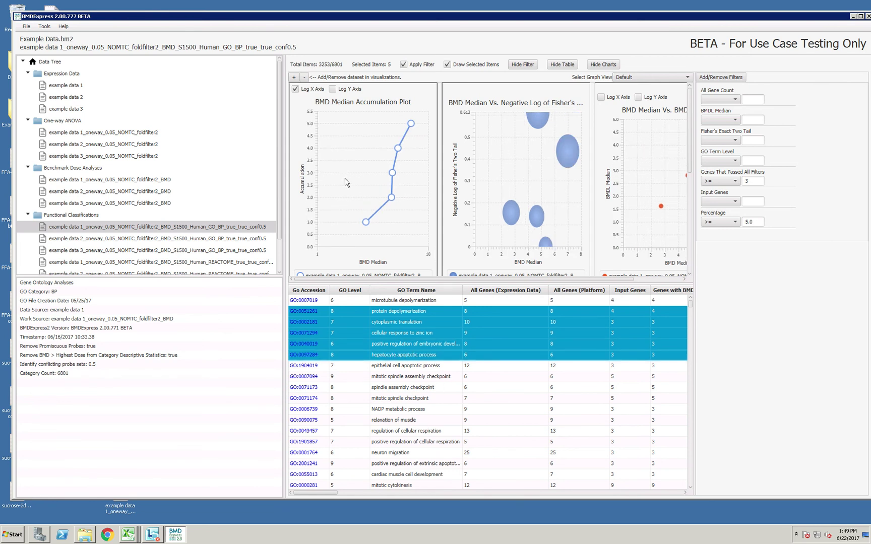
Add the example data 2 and 3 GO_BP data sets back to the charts of the selected rows.
{"action": "left_click", "coordinate": [295, 77]}
{"action": "left_click", "coordinate": [356, 121]}
{"action": "left_click", "coordinate": [361, 131], "text": "ctrl"}
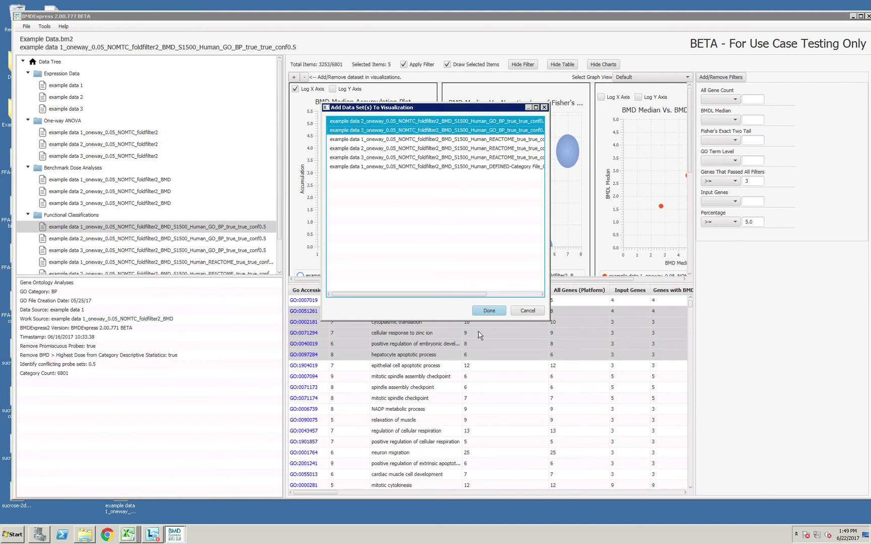
{"action": "left_click", "coordinate": [488, 311]}
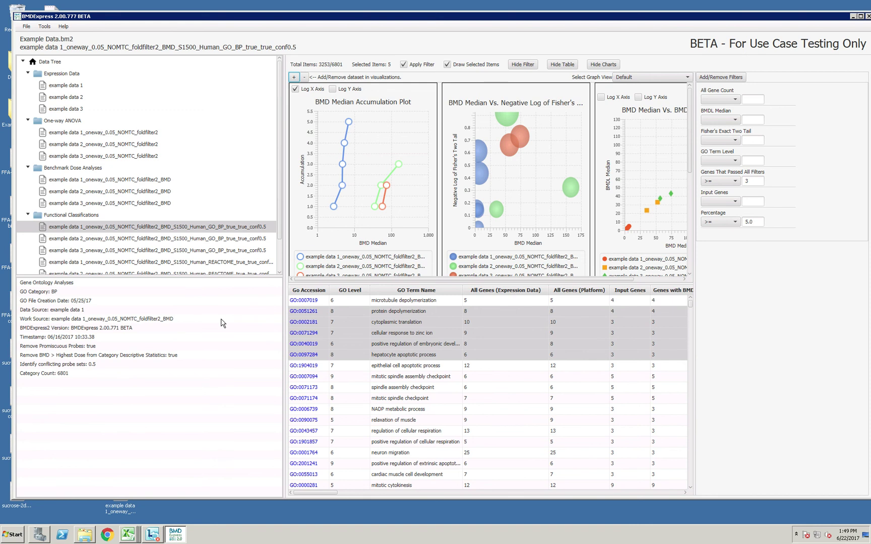
Open the example data 1 GO_BP classification in Spreadsheet View and move its window clear of the data tree.
{"action": "left_click", "coordinate": [154, 228]}
{"action": "right_click", "coordinate": [154, 228]}
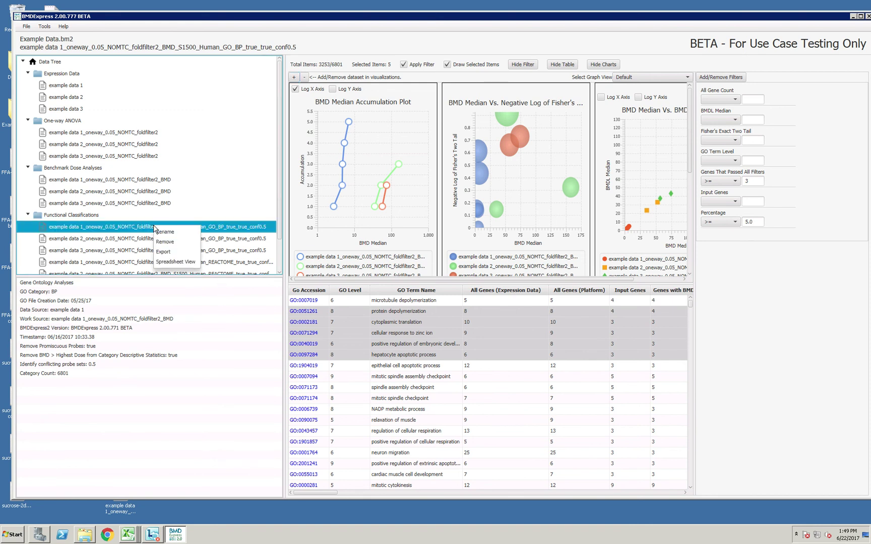
{"action": "left_click", "coordinate": [175, 262]}
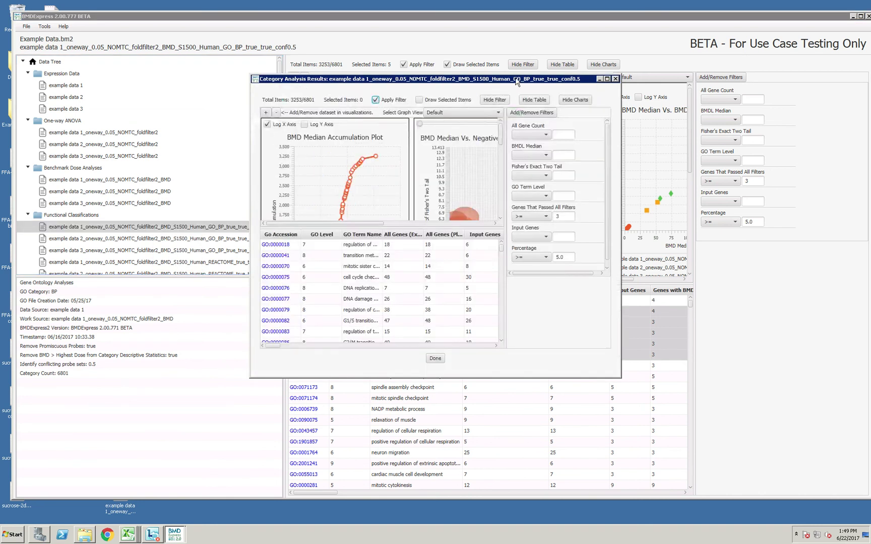
{"action": "left_click_drag", "start_coordinate": [492, 93], "coordinate": [280, 212]}
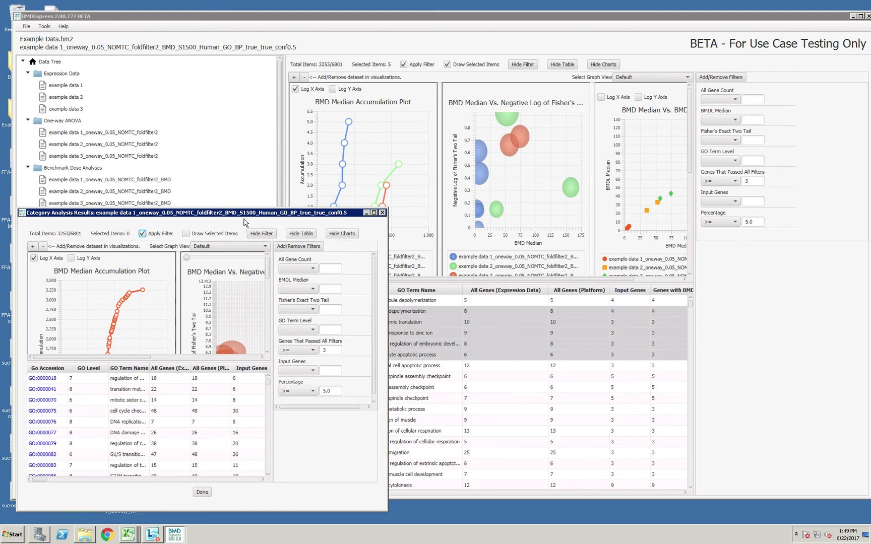
{"action": "left_click_drag", "start_coordinate": [246, 217], "coordinate": [629, 186]}
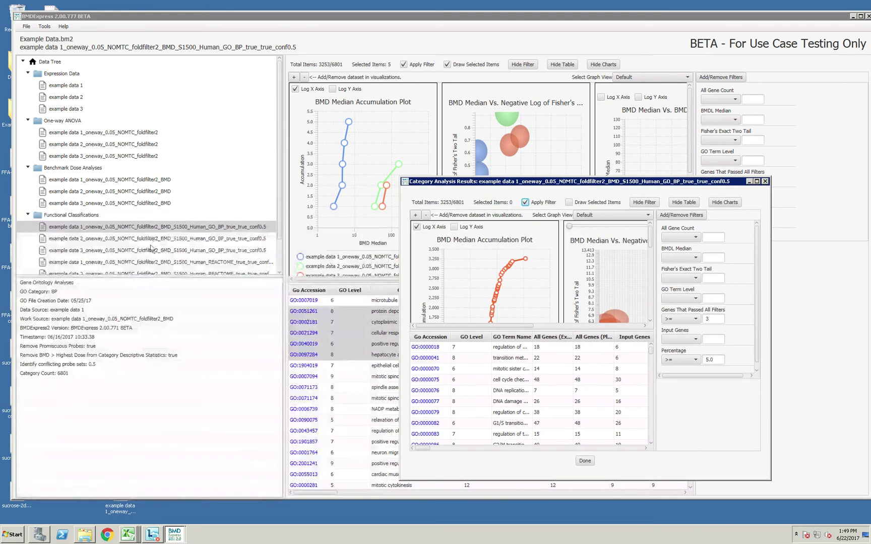
Open the example data 2 GO_BP classification in Spreadsheet View and move its window over the data tree.
{"action": "left_click", "coordinate": [152, 237]}
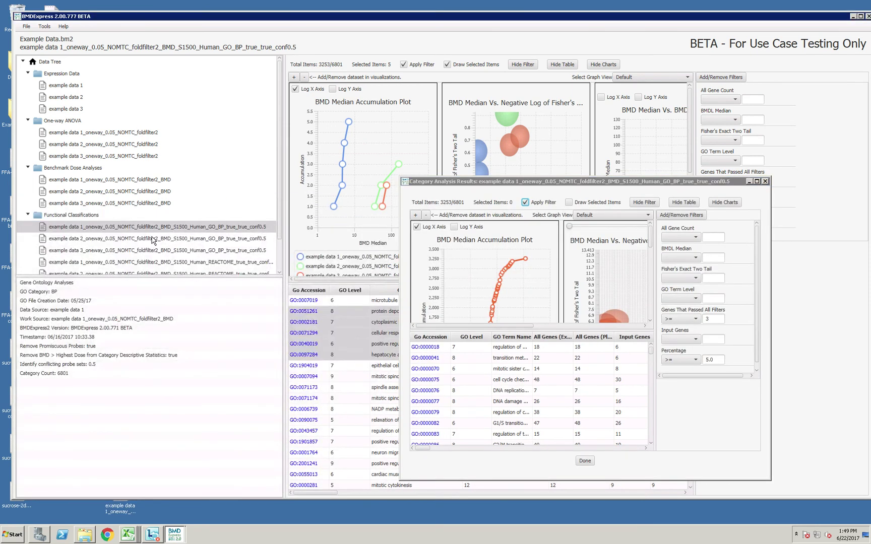
{"action": "left_click", "coordinate": [152, 239]}
{"action": "right_click", "coordinate": [151, 239]}
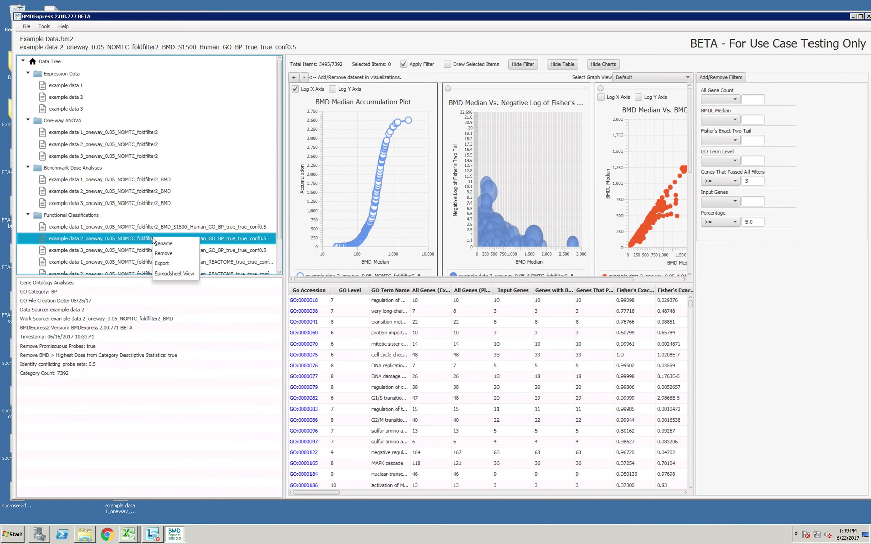
{"action": "left_click", "coordinate": [166, 275]}
{"action": "left_click_drag", "start_coordinate": [470, 81], "coordinate": [226, 130]}
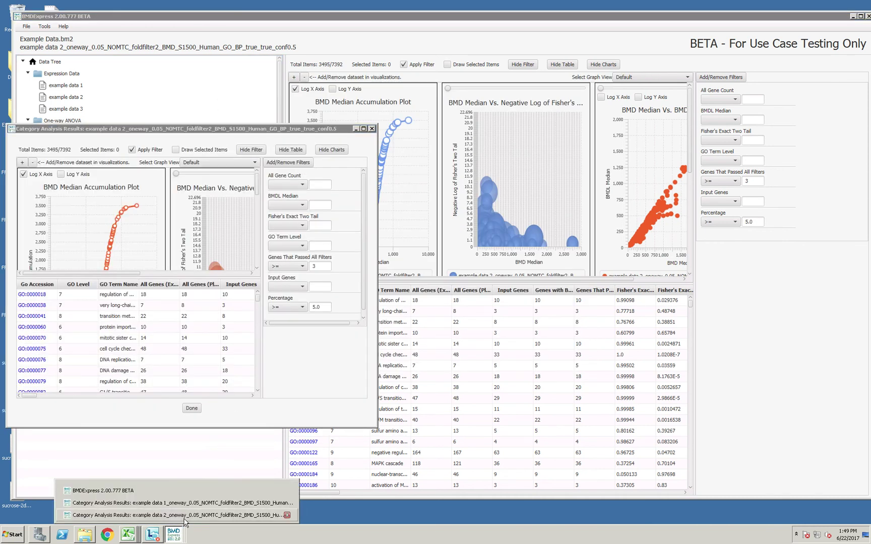
Bring the example data 1 and 2 Category Analysis Results windows to the front and arrange them side by side.
{"action": "left_click", "coordinate": [184, 518]}
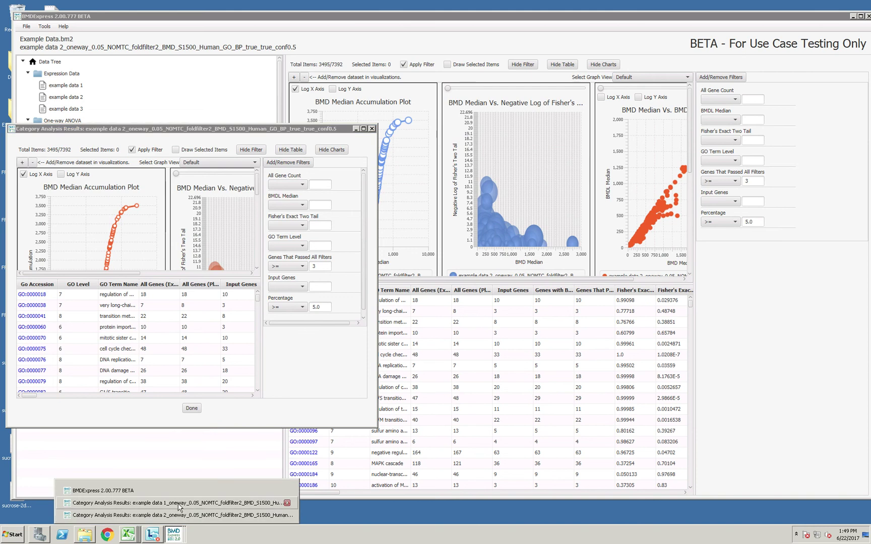
{"action": "left_click", "coordinate": [176, 504]}
{"action": "left_click_drag", "start_coordinate": [252, 128], "coordinate": [252, 152]}
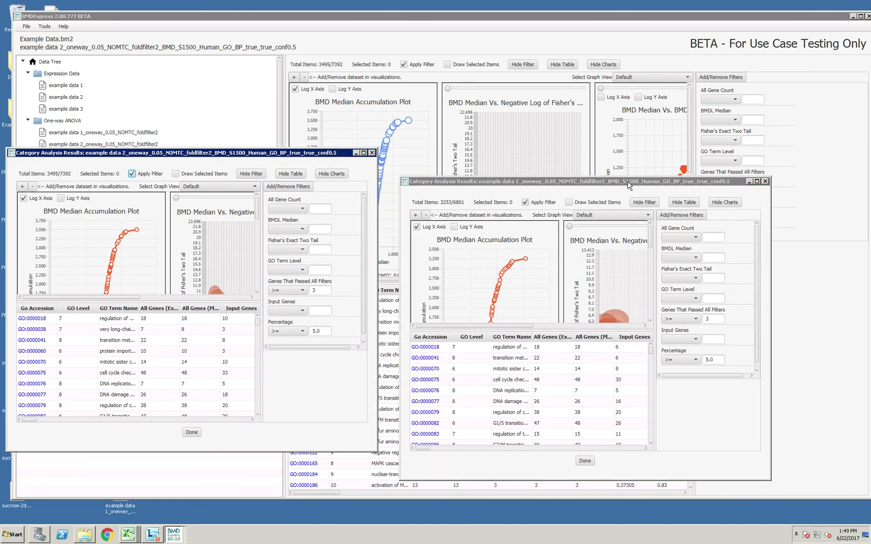
{"action": "left_click_drag", "start_coordinate": [634, 182], "coordinate": [671, 149]}
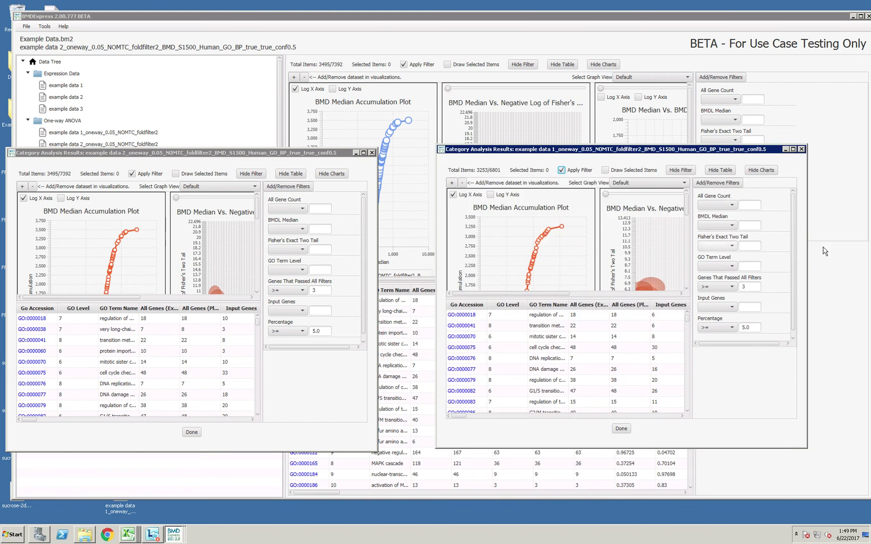
Hide the table and the filter pane in both Category Analysis Results windows so only the charts remain.
{"action": "left_click", "coordinate": [293, 174]}
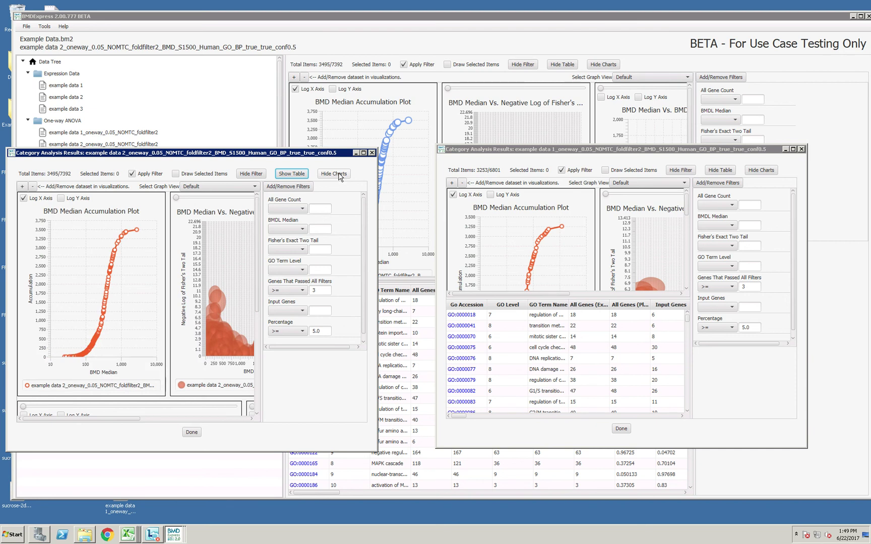
{"action": "left_click", "coordinate": [260, 176]}
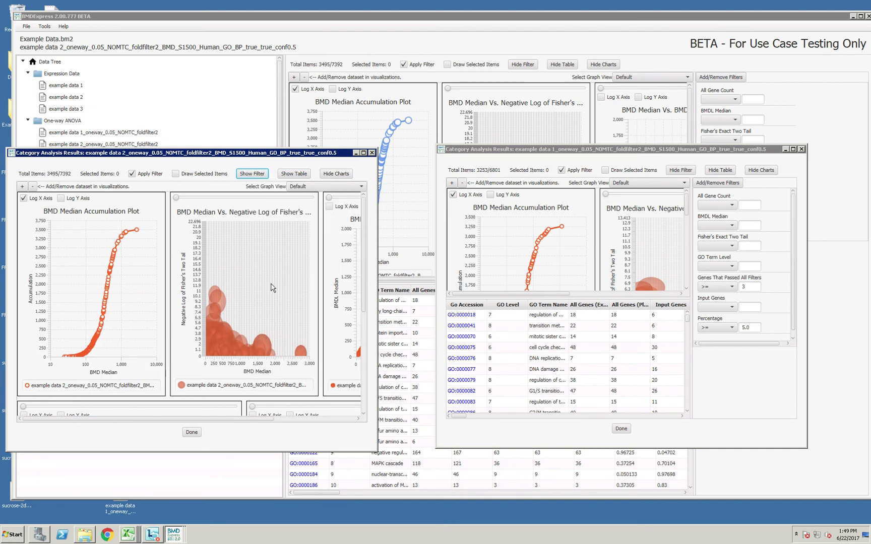
{"action": "left_click", "coordinate": [682, 171]}
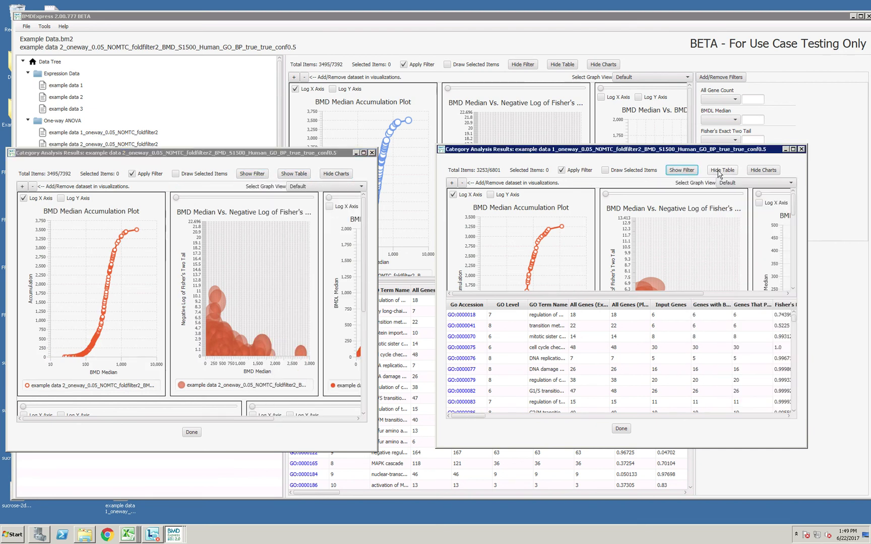
{"action": "left_click", "coordinate": [721, 171]}
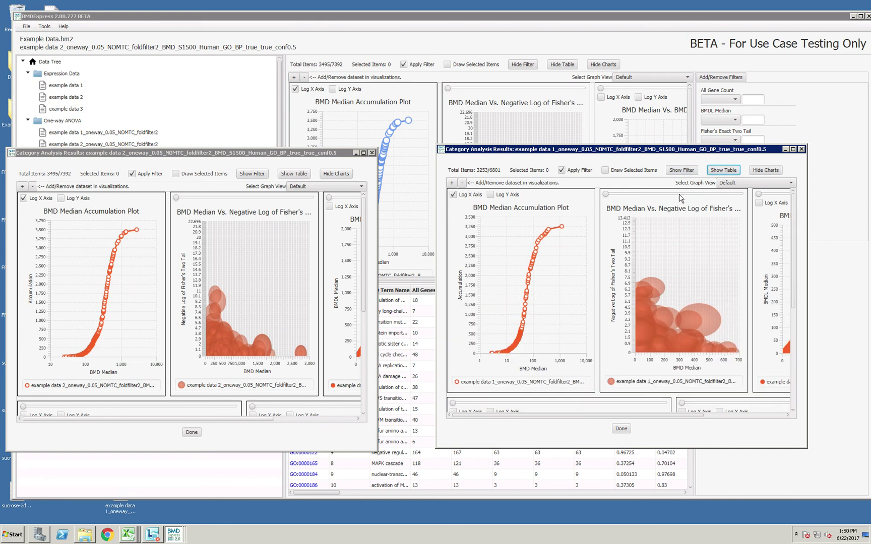
Add the example data 2 GO_BP data set to the charts of the example data 1 window and close both results windows.
{"action": "left_click", "coordinate": [452, 183]}
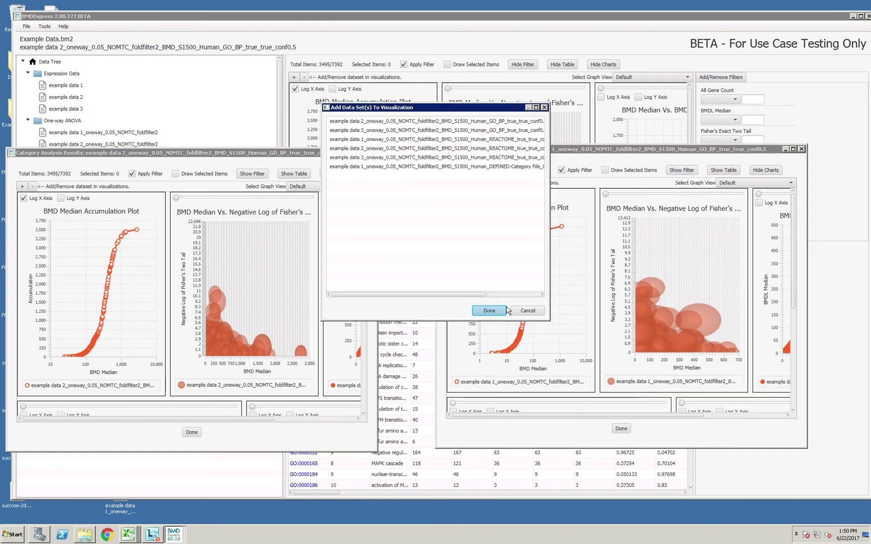
{"action": "left_click", "coordinate": [425, 121]}
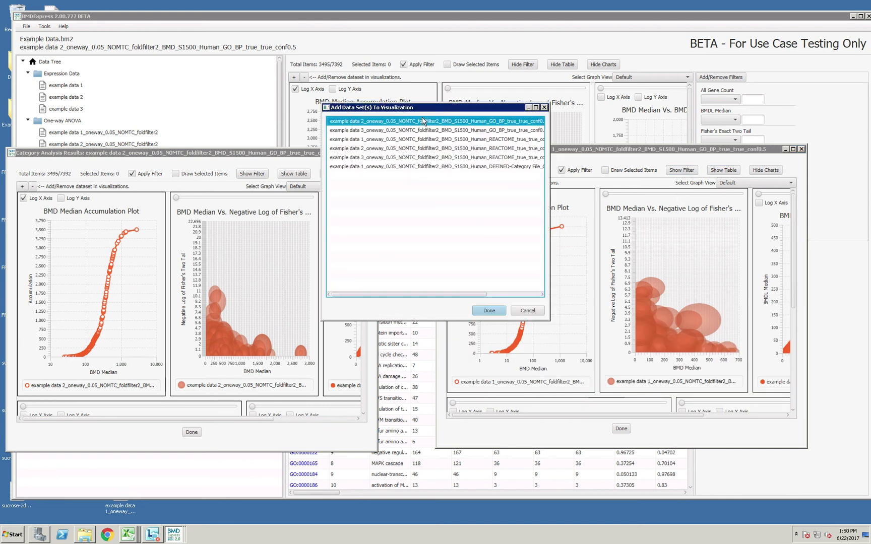
{"action": "left_click", "coordinate": [490, 311]}
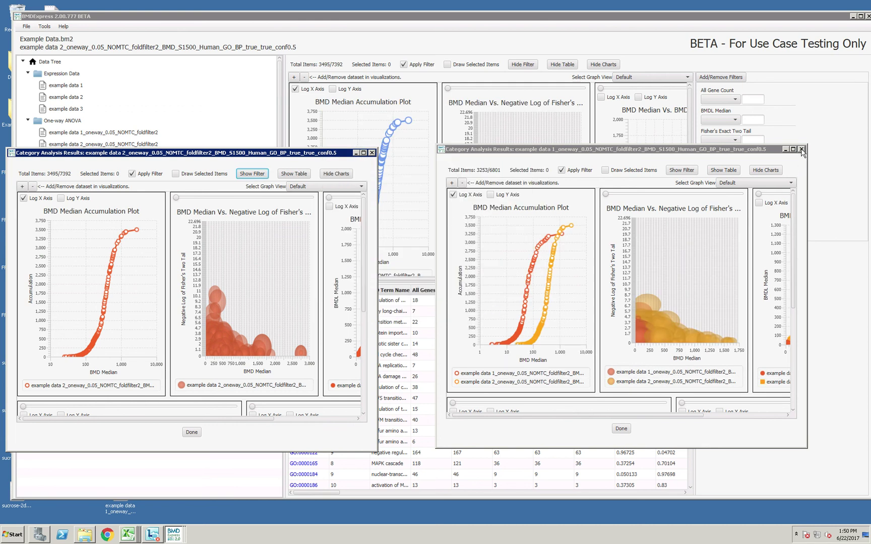
{"action": "left_click", "coordinate": [625, 429]}
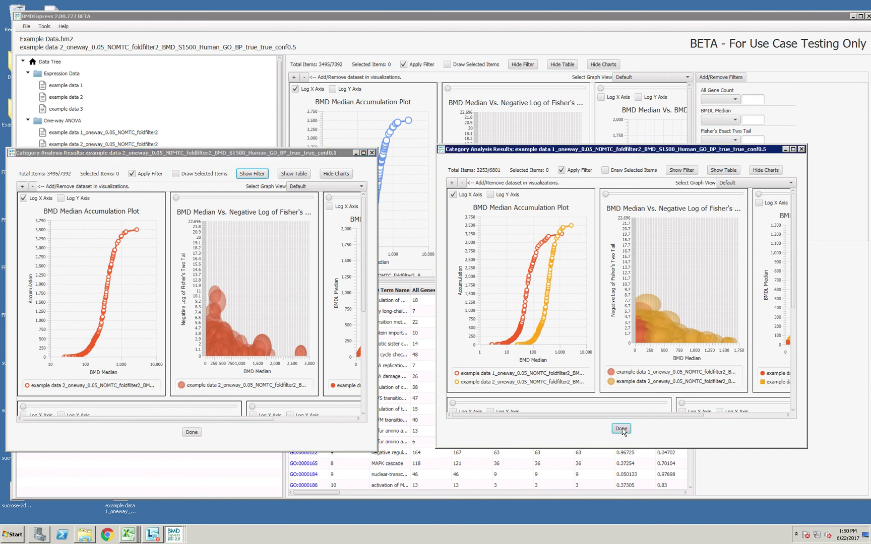
{"action": "left_click", "coordinate": [372, 152]}
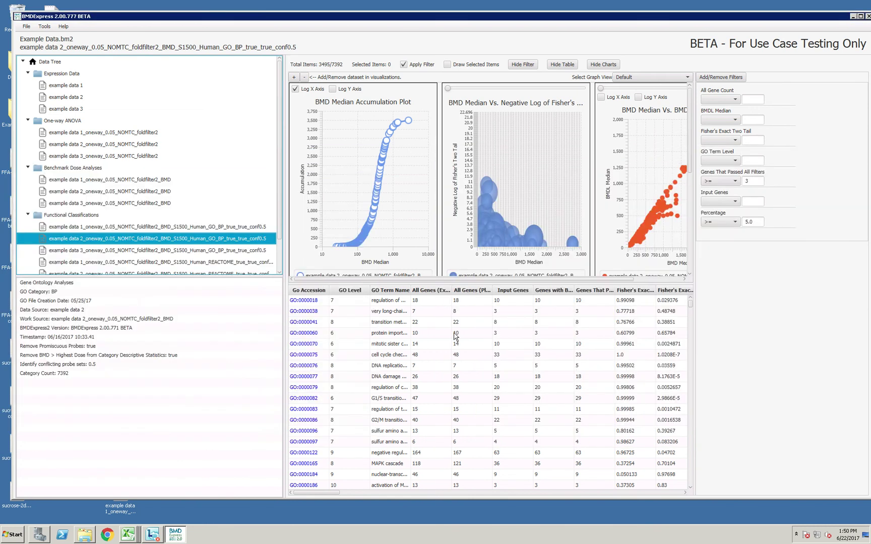